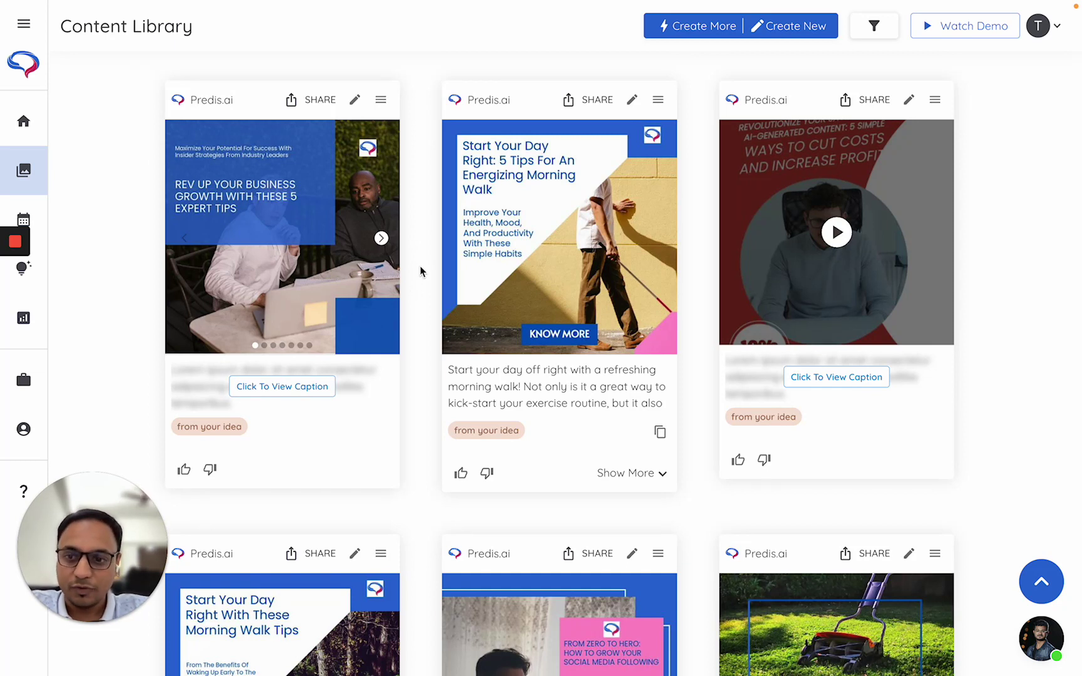
- Open the first carousel post and scroll the templates down to the E-Commerce Software Solutions design
{"action": "left_click", "coordinate": [355, 100]}
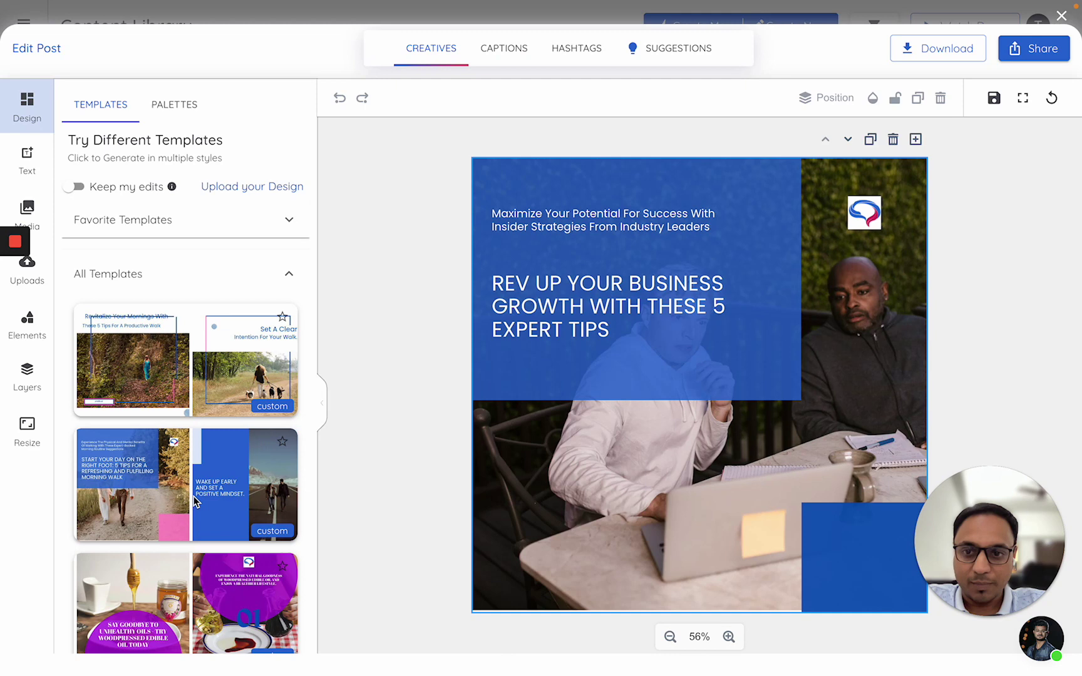
{"action": "scroll", "coordinate": [223, 346], "scroll_direction": "down", "scroll_amount": 10}
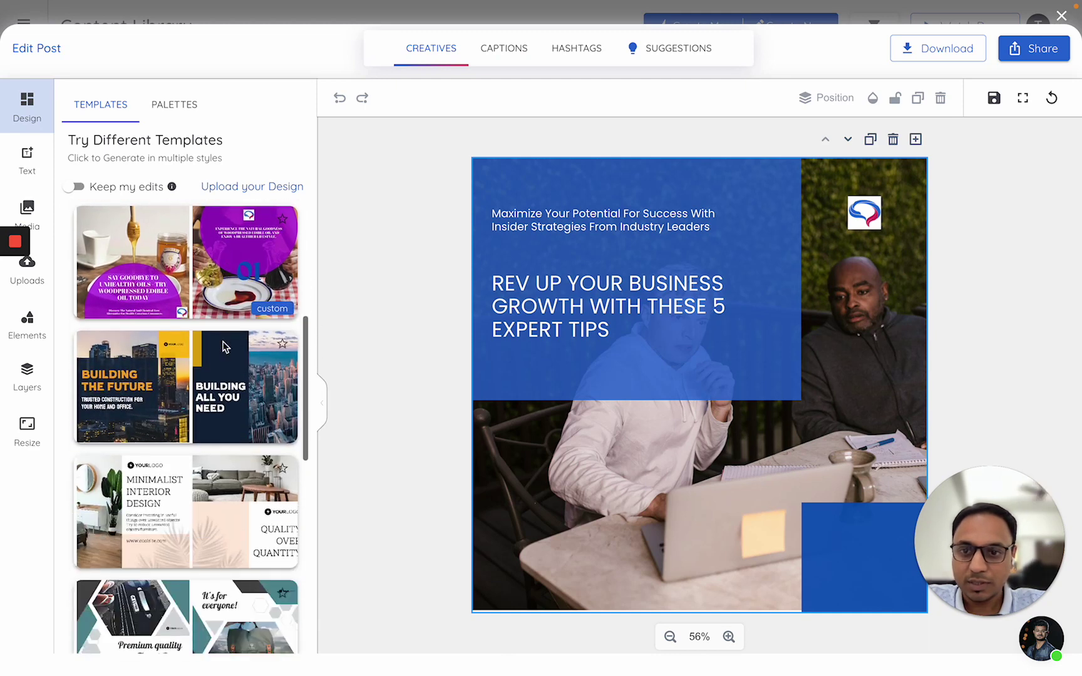
{"action": "scroll", "coordinate": [223, 346], "scroll_direction": "down", "scroll_amount": 15}
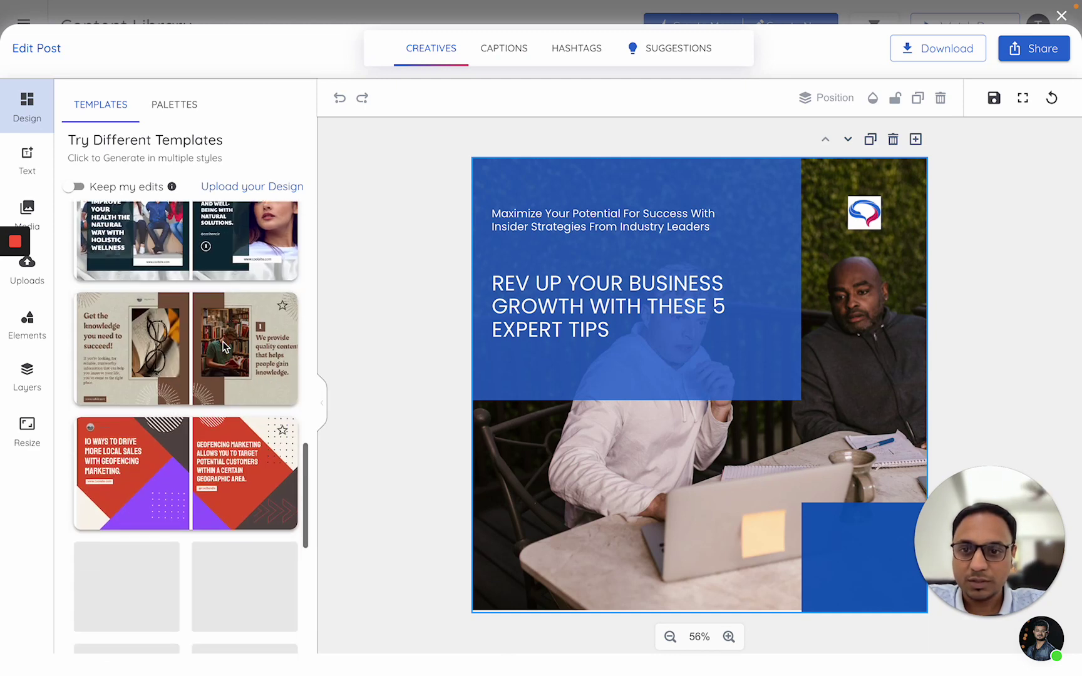
{"action": "scroll", "coordinate": [223, 346], "scroll_direction": "down", "scroll_amount": 3}
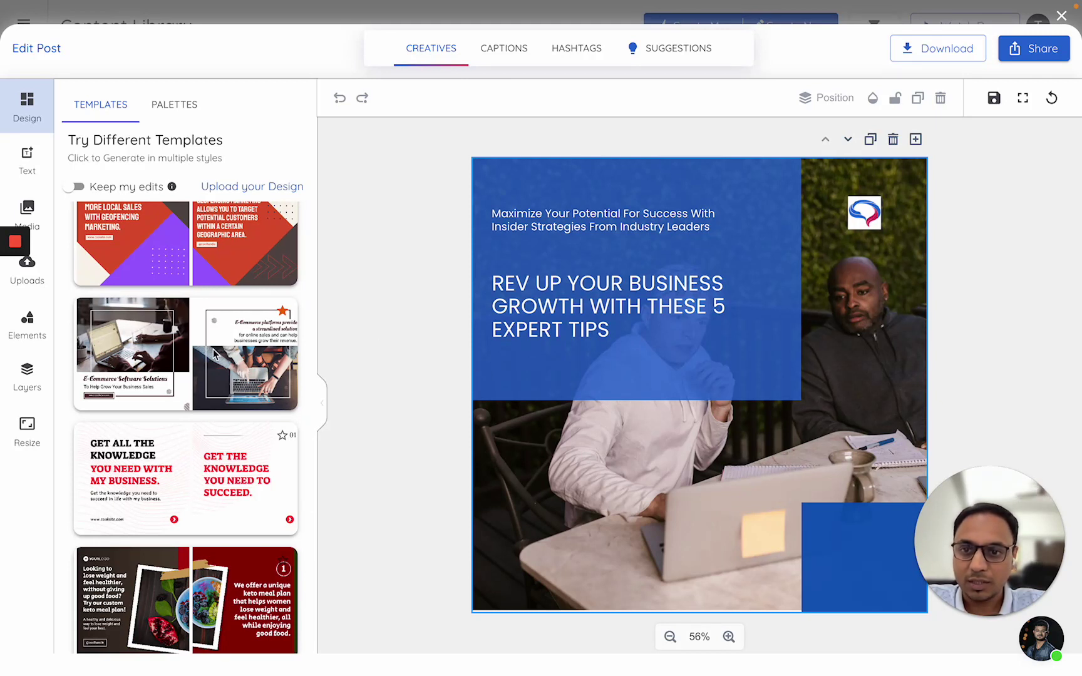
- Apply the E-Commerce Software Solutions template and review each restyled blue-framed slide
{"action": "left_click", "coordinate": [219, 380]}
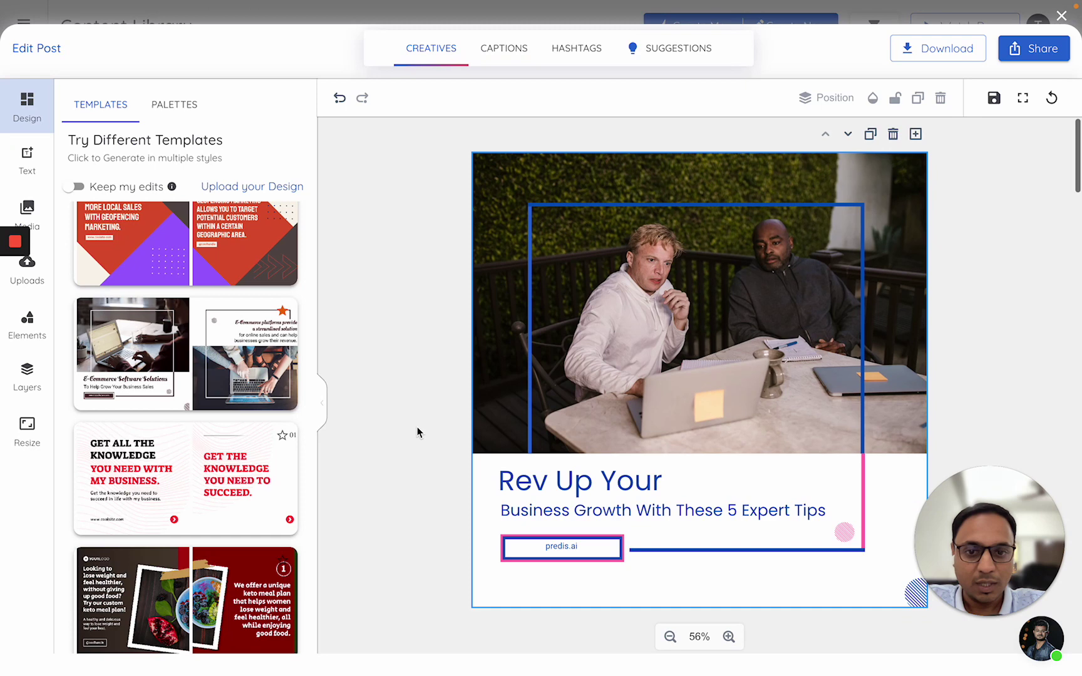
{"action": "scroll", "coordinate": [418, 432], "scroll_direction": "down", "scroll_amount": 12}
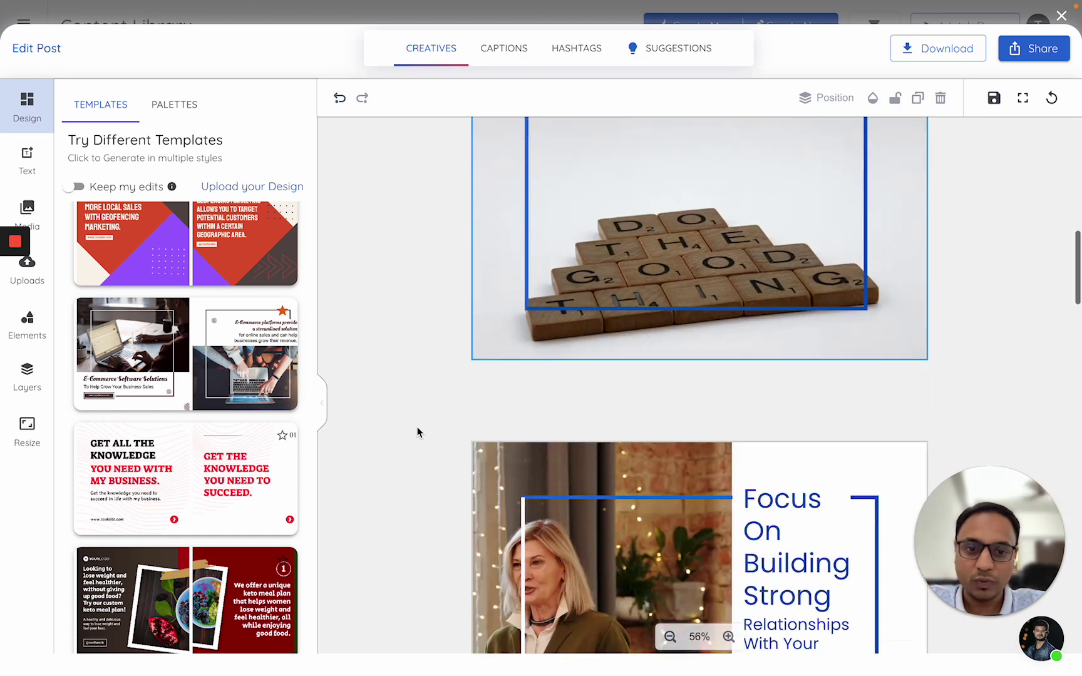
{"action": "scroll", "coordinate": [417, 432], "scroll_direction": "down", "scroll_amount": 8}
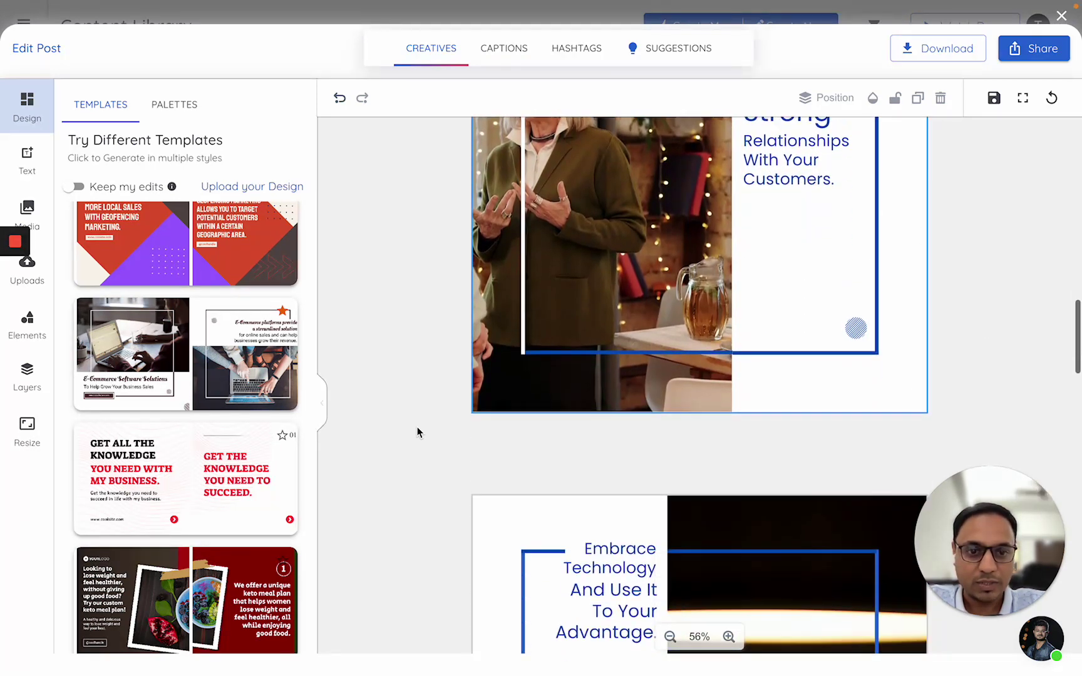
{"action": "scroll", "coordinate": [418, 432], "scroll_direction": "down", "scroll_amount": 12}
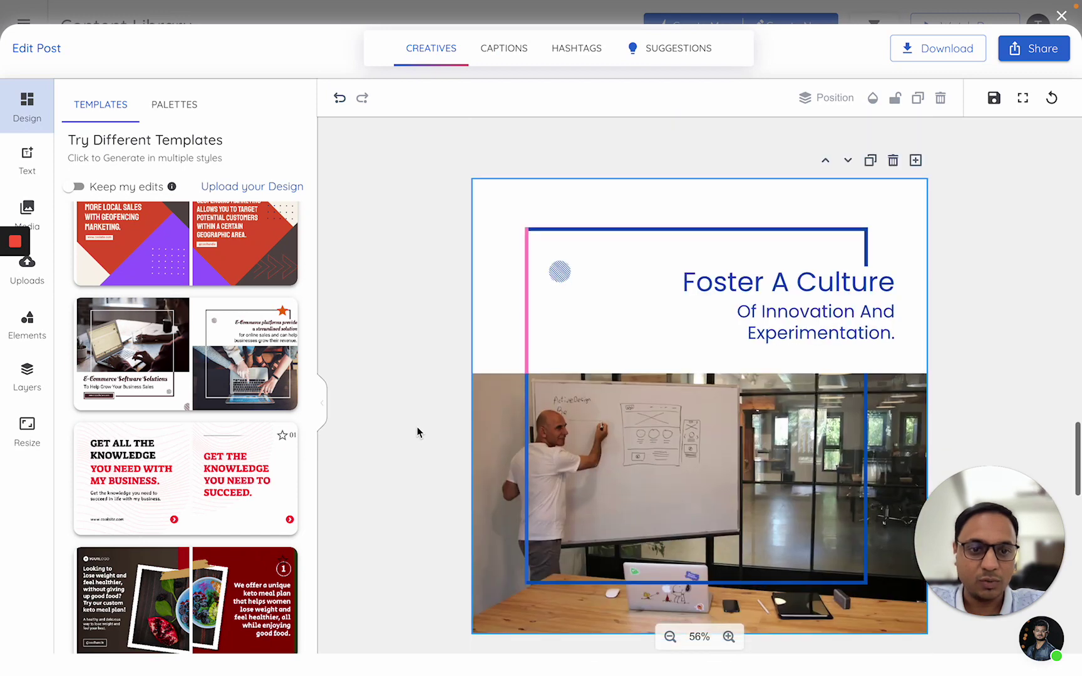
{"action": "scroll", "coordinate": [418, 432], "scroll_direction": "down", "scroll_amount": 2}
{"action": "scroll", "coordinate": [210, 473], "scroll_direction": "down", "scroll_amount": 5}
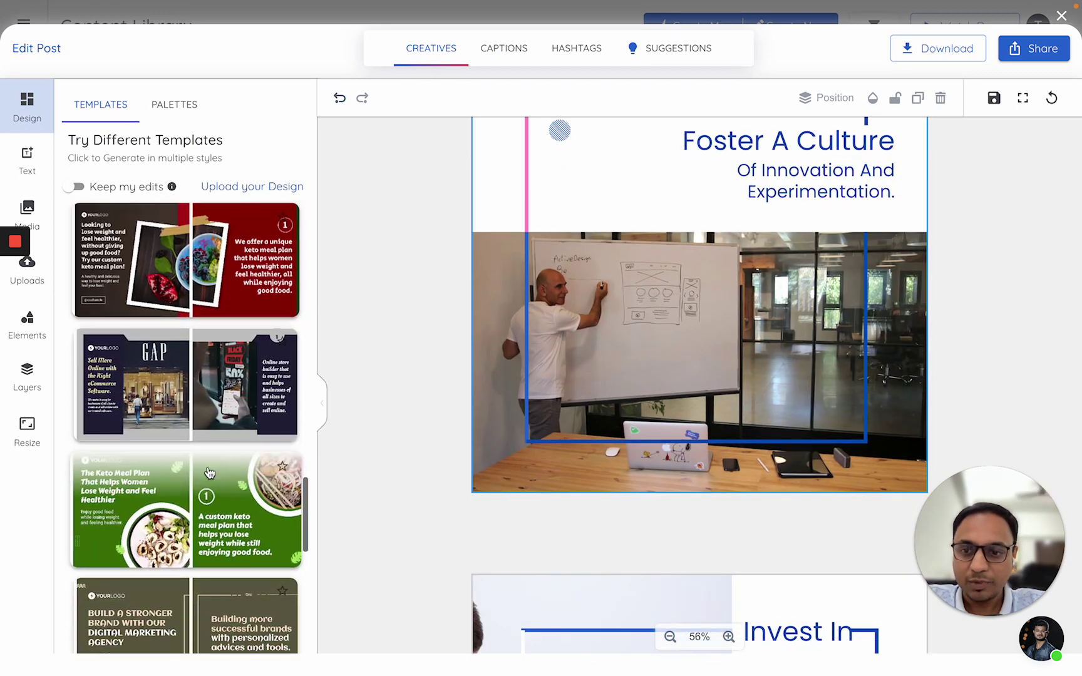
{"action": "scroll", "coordinate": [210, 463], "scroll_direction": "down", "scroll_amount": 1}
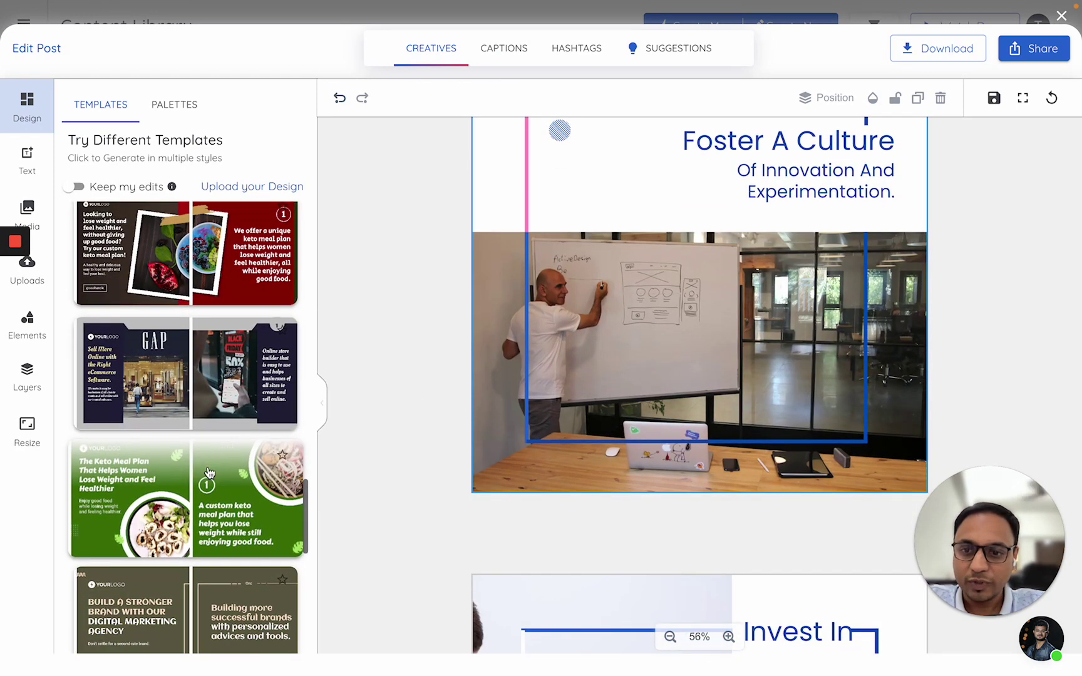
- Apply the GAP template and scroll back up to the 'Rev Up Your' cover slide
{"action": "left_click", "coordinate": [213, 375]}
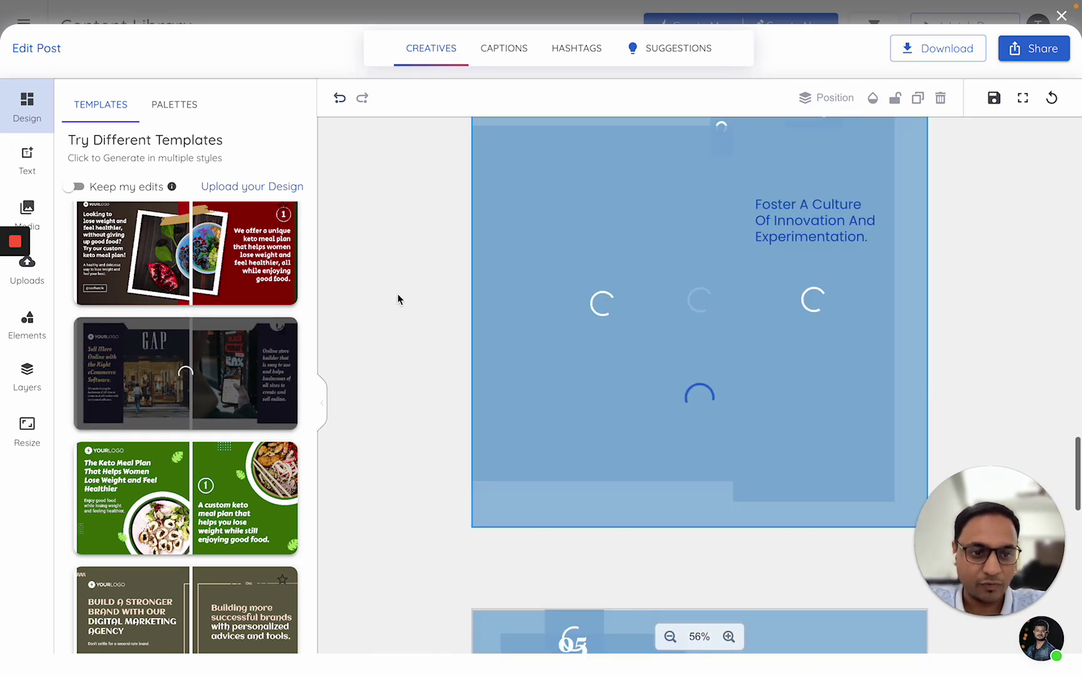
{"action": "scroll", "coordinate": [398, 299], "scroll_direction": "up", "scroll_amount": 15}
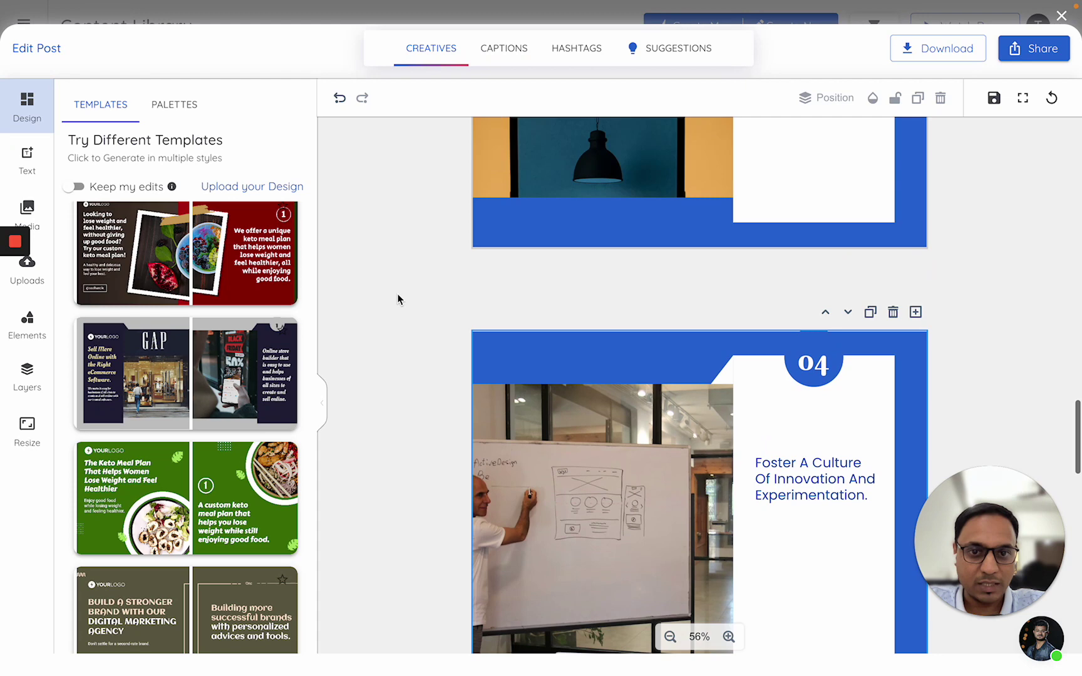
{"action": "scroll", "coordinate": [398, 299], "scroll_direction": "up", "scroll_amount": 15}
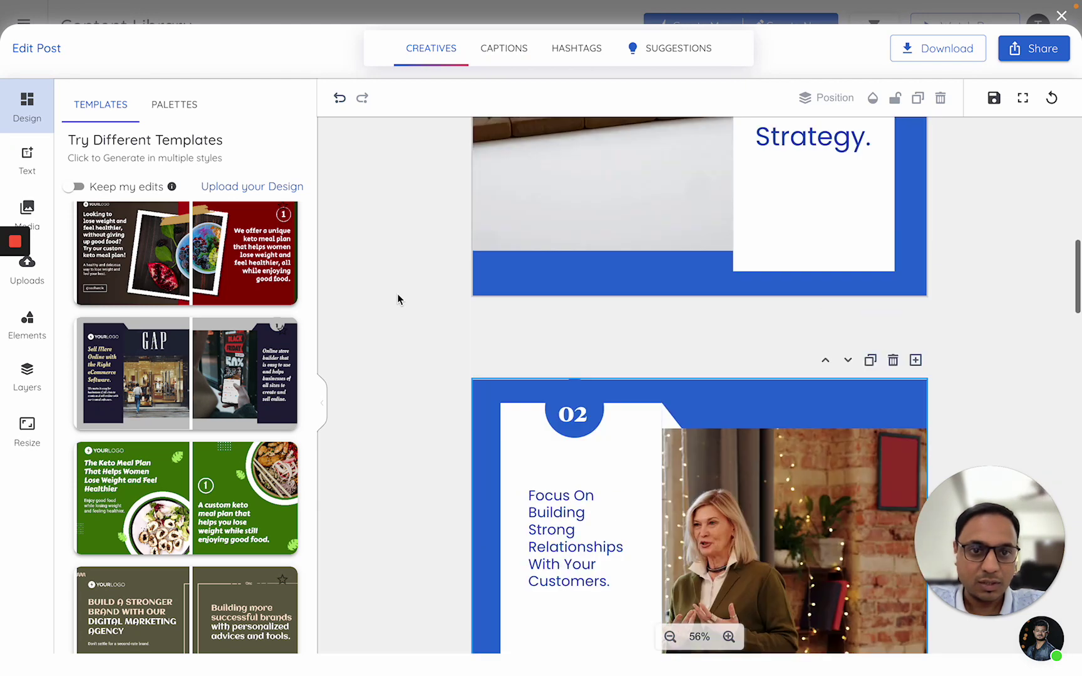
{"action": "scroll", "coordinate": [398, 300], "scroll_direction": "up", "scroll_amount": 1}
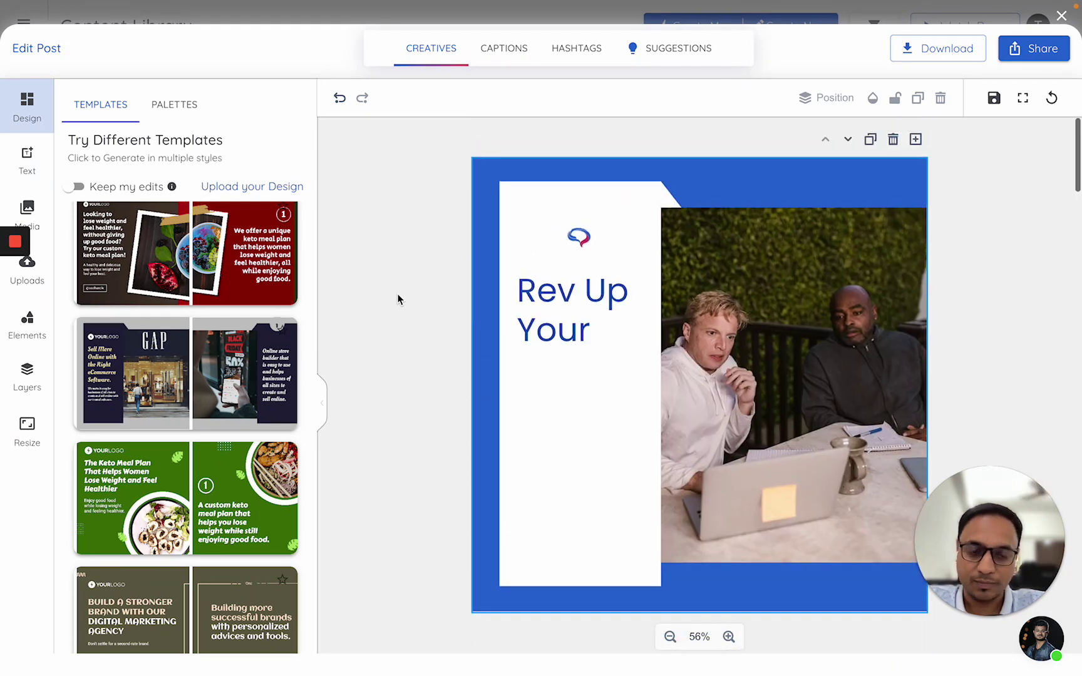
{"action": "left_click", "coordinate": [544, 310]}
{"action": "left_click", "coordinate": [399, 446]}
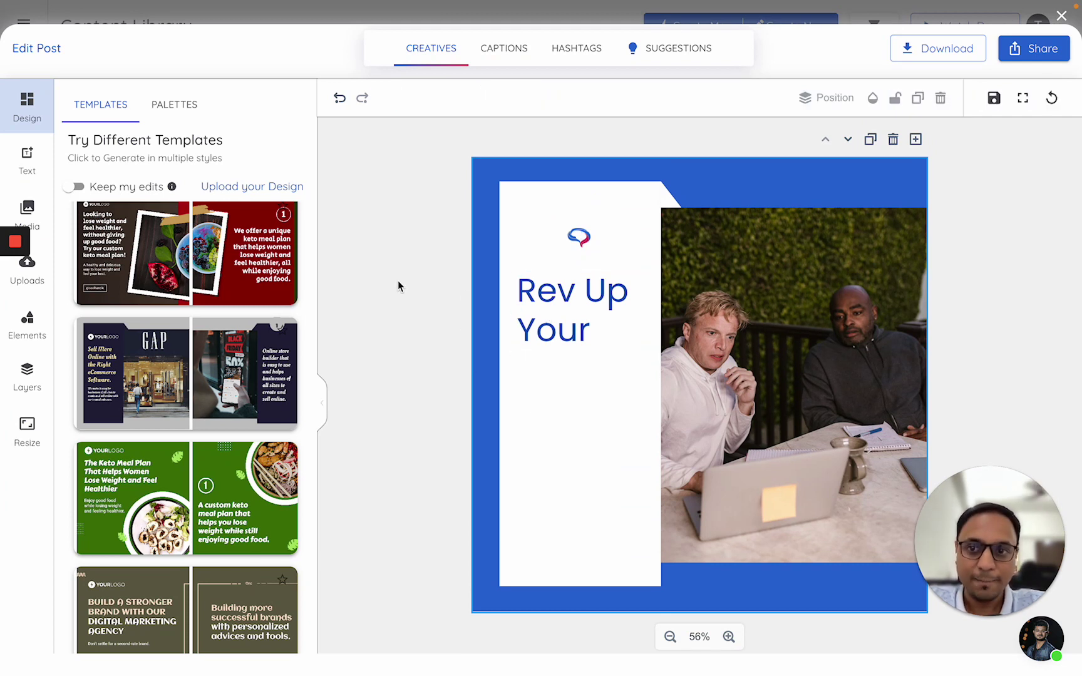
- Undo three times to bring back the photo-on-top cover layout
{"action": "left_click", "coordinate": [339, 101]}
{"action": "left_click", "coordinate": [340, 100]}
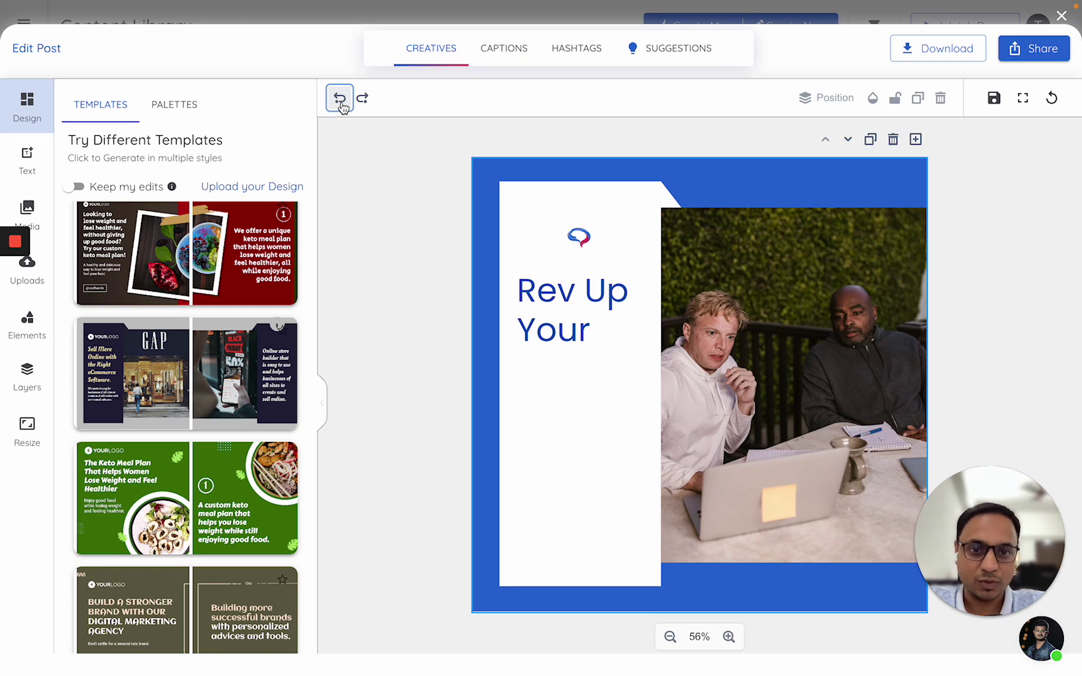
{"action": "left_click", "coordinate": [341, 100]}
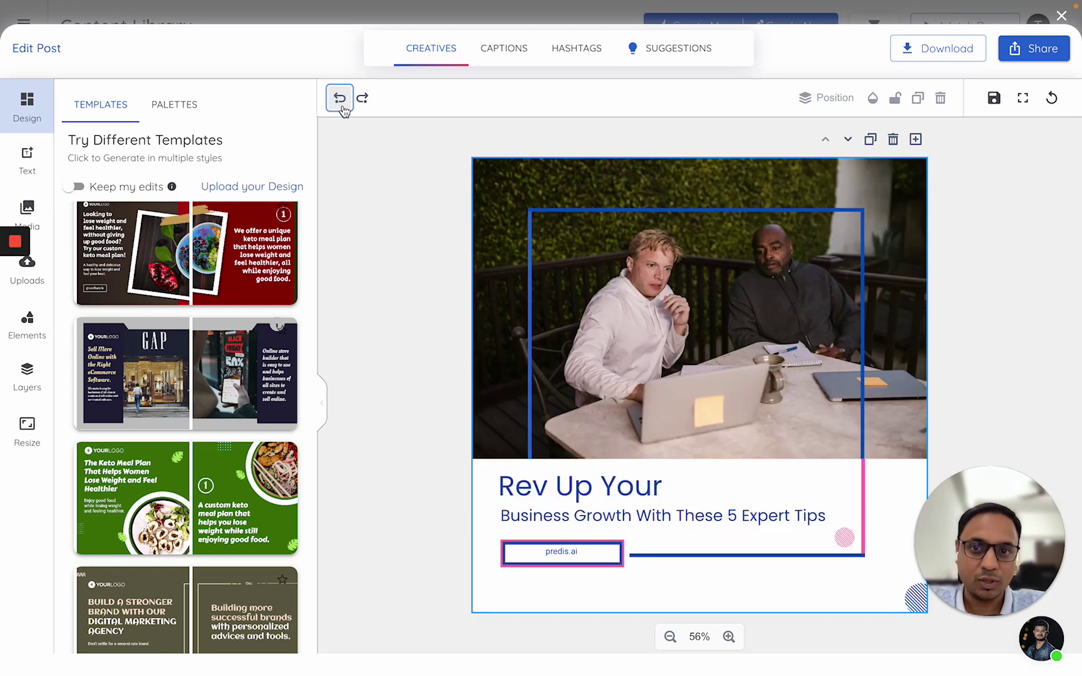
{"action": "left_click", "coordinate": [406, 179]}
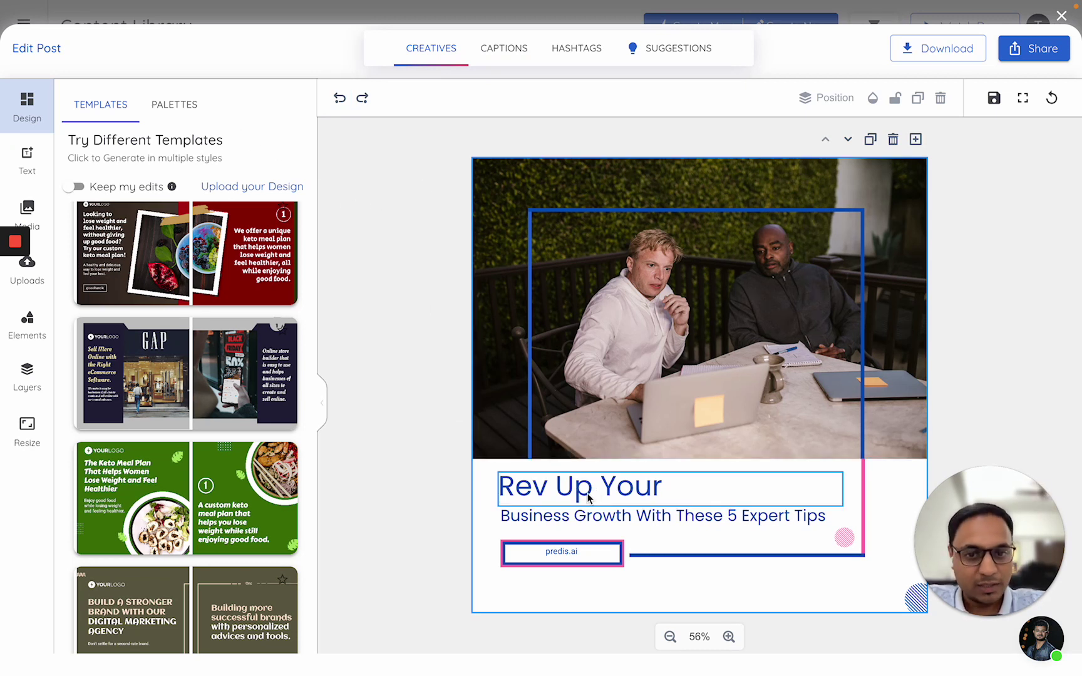
- Replace the cover headline 'Rev Up Your' with 'Grow your business'
{"action": "double_click", "coordinate": [607, 496]}
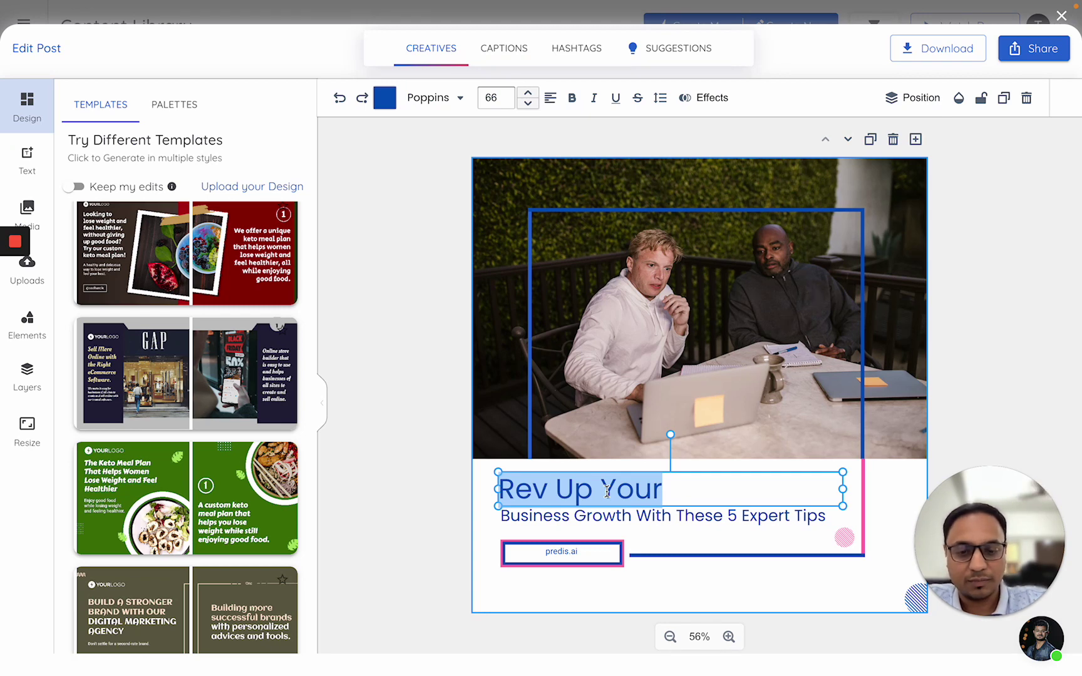
{"action": "type", "text": "Making"}
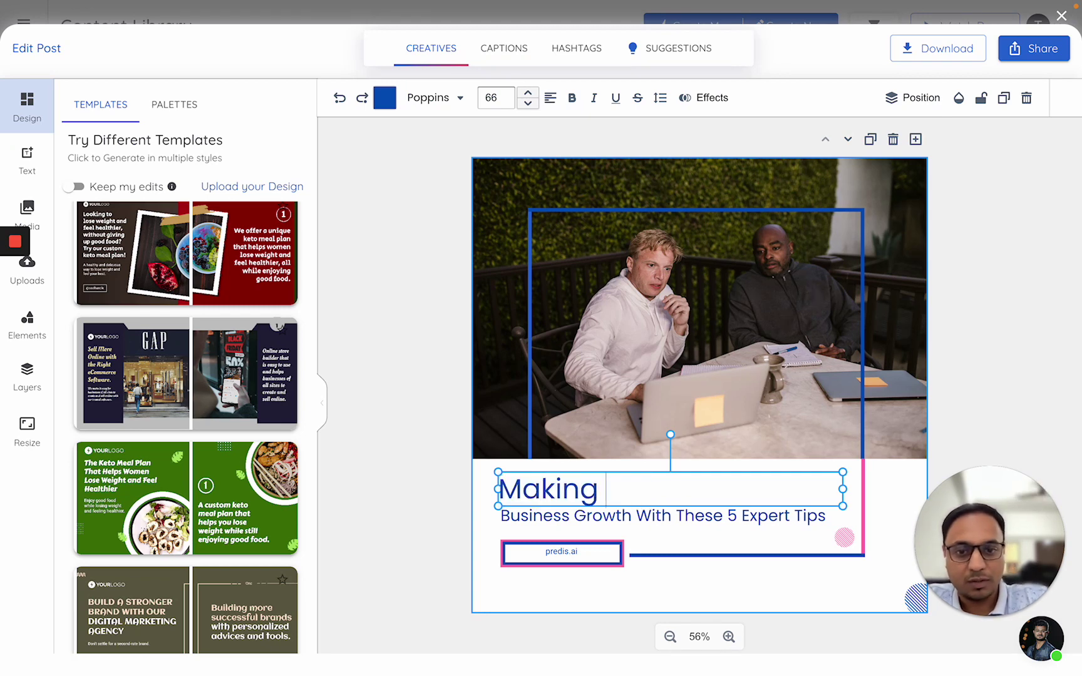
{"action": "key", "text": "BackSpace"}
{"action": "key", "text": "BackSpace"}
{"action": "key", "text": "BackSpace"}
{"action": "key", "text": "BackSpace"}
{"action": "key", "text": "BackSpace"}
{"action": "key", "text": "BackSpace"}
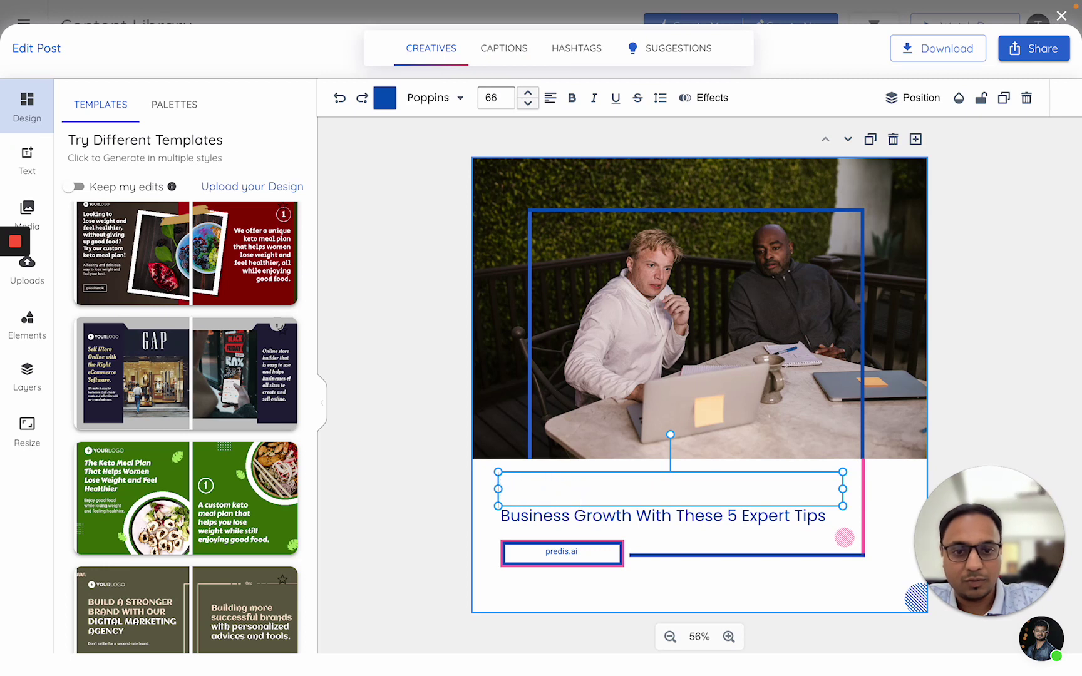
{"action": "type", "text": "Grow yo"}
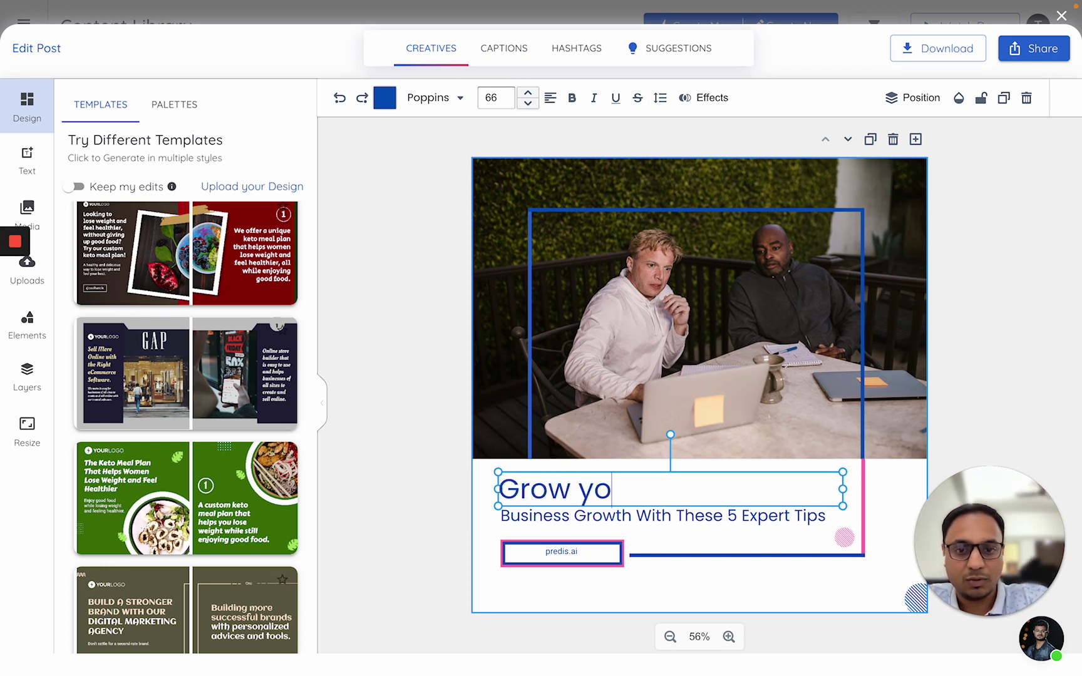
{"action": "type", "text": "ur busi"}
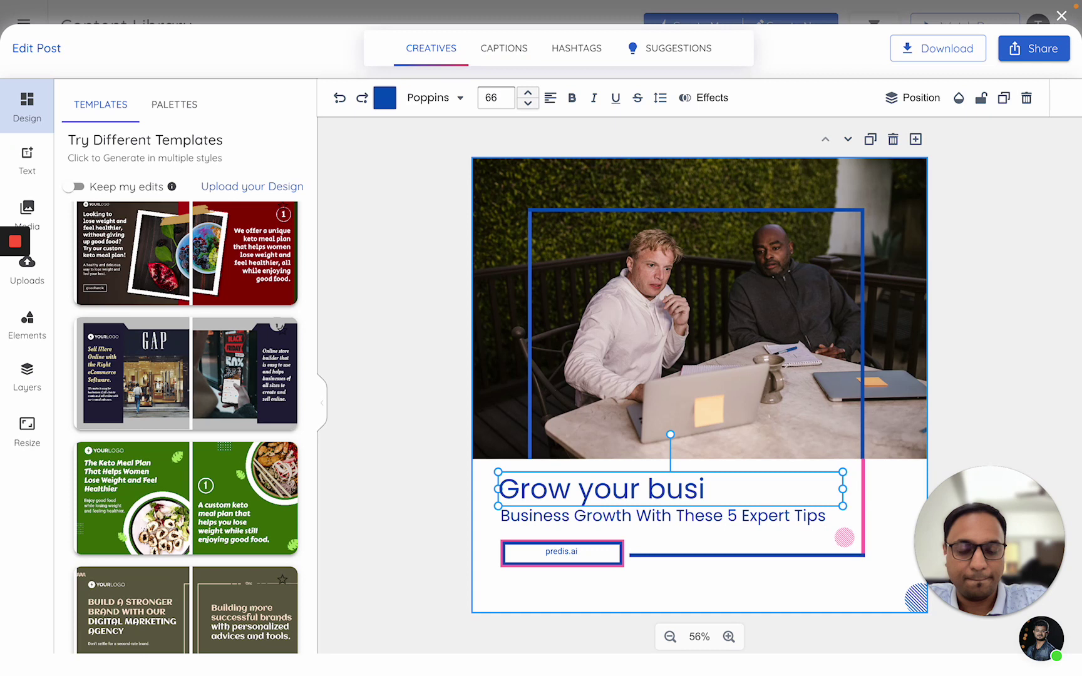
{"action": "type", "text": "ness"}
{"action": "key", "text": "ctrl+a"}
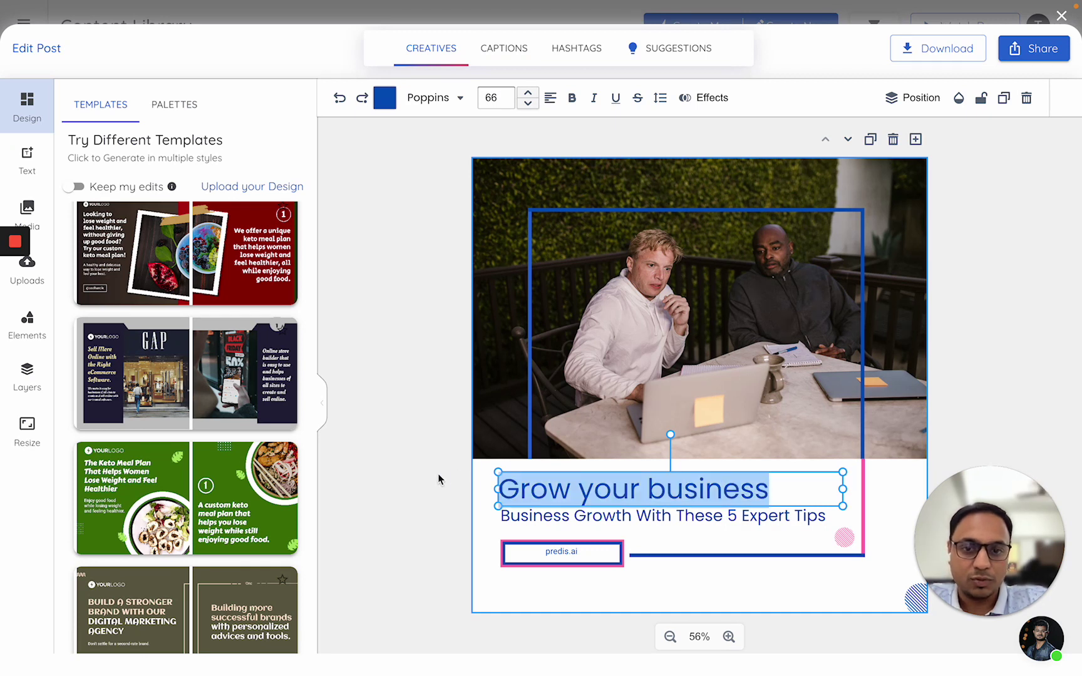
- Apply the Minimalist Interior Design template, giving an all-caps headline beside the photo
{"action": "left_click", "coordinate": [420, 452]}
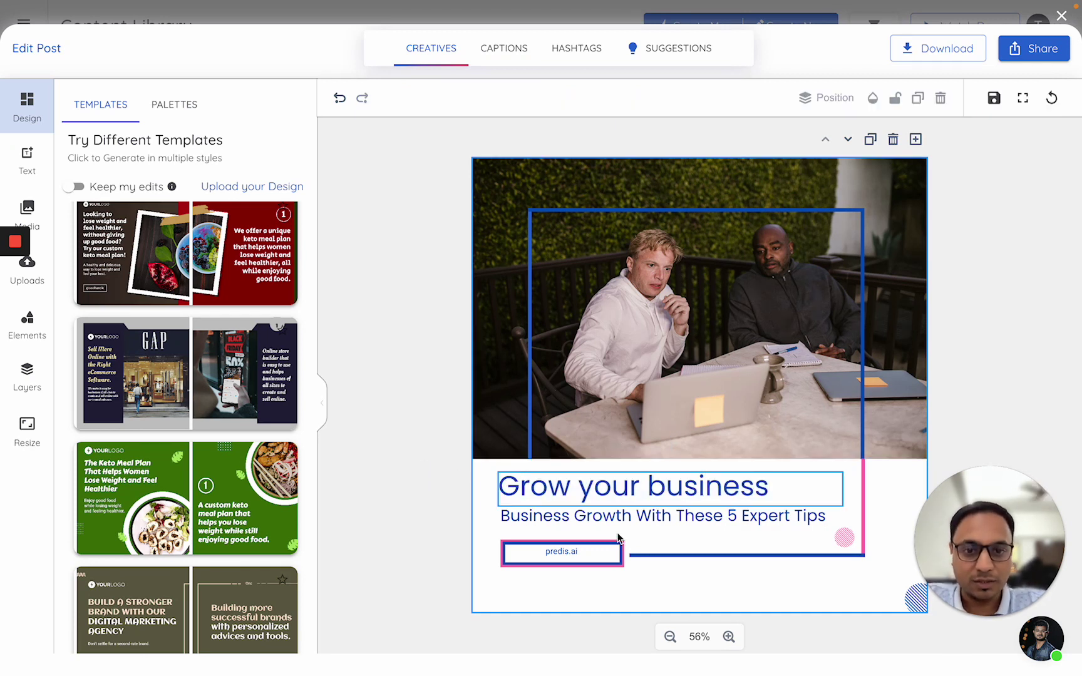
{"action": "scroll", "coordinate": [248, 346], "scroll_direction": "down", "scroll_amount": 10}
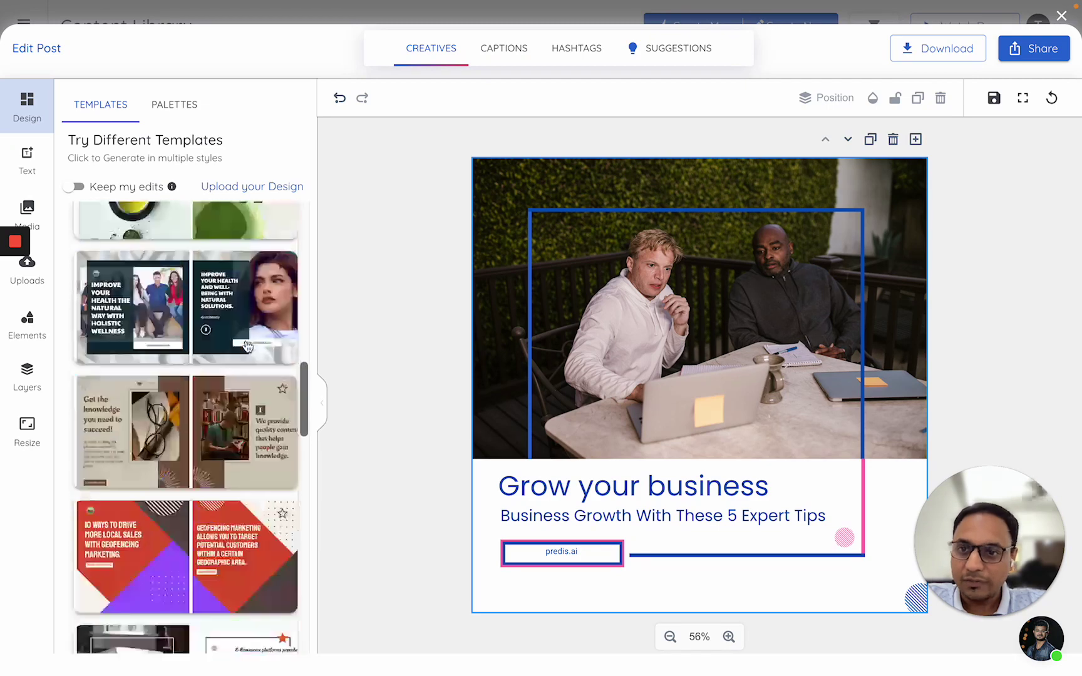
{"action": "scroll", "coordinate": [247, 346], "scroll_direction": "up", "scroll_amount": 8}
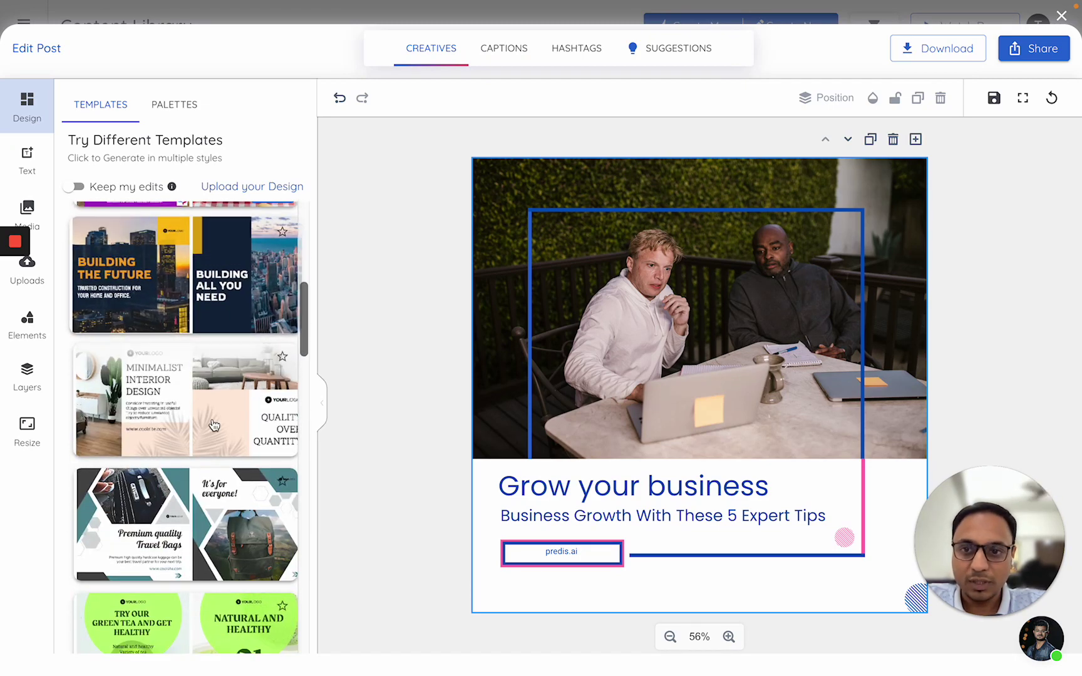
{"action": "scroll", "coordinate": [213, 426], "scroll_direction": "down", "scroll_amount": 2}
{"action": "left_click", "coordinate": [254, 295]}
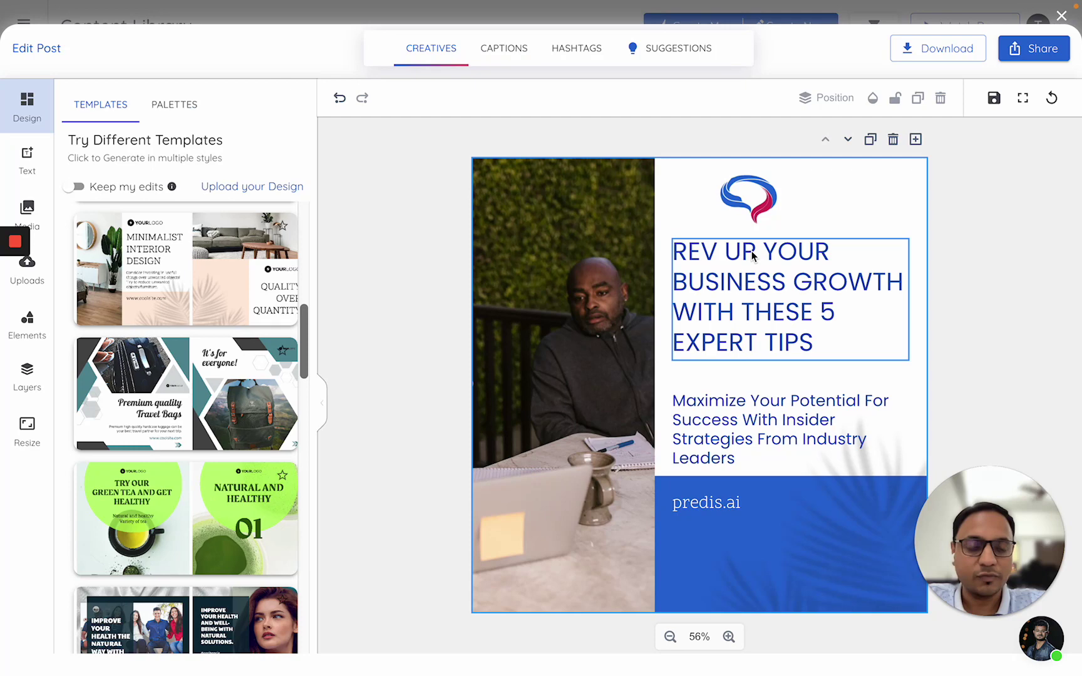
- Undo back to the 'Grow your business' layout and switch on Keep my edits
{"action": "left_click", "coordinate": [339, 103]}
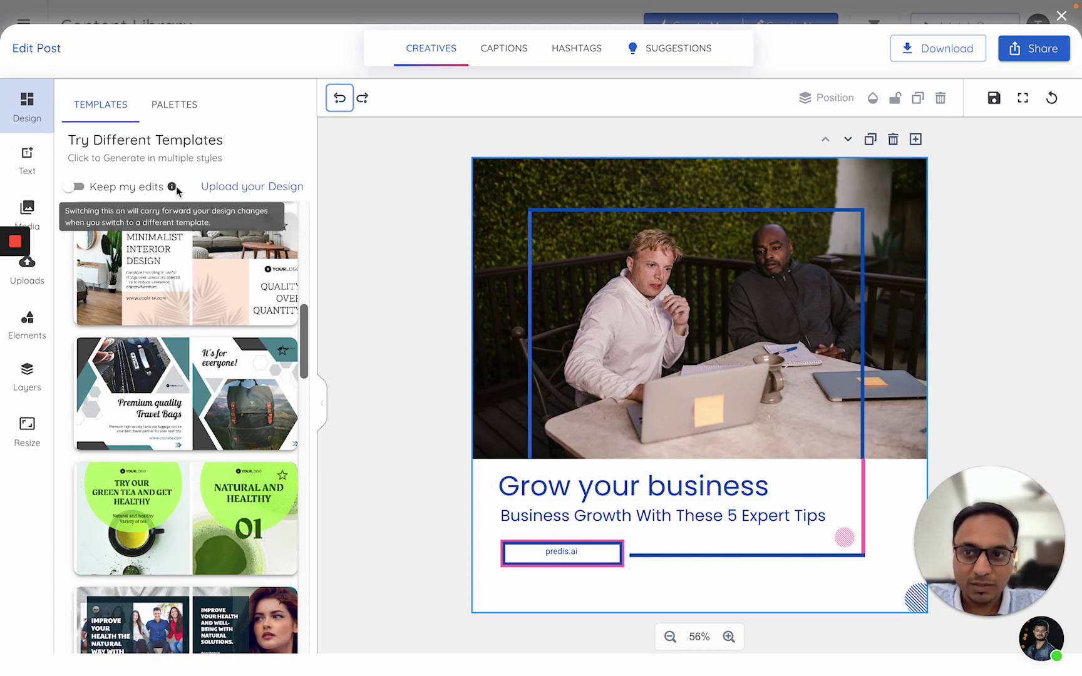
{"action": "left_click", "coordinate": [76, 187]}
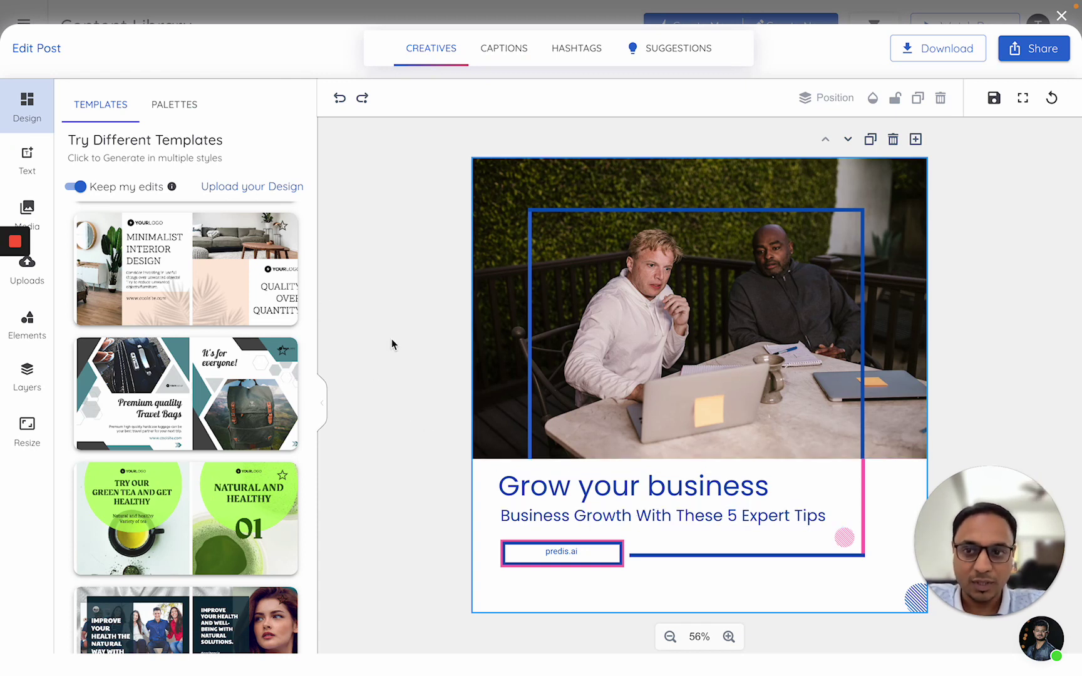
{"action": "scroll", "coordinate": [188, 376], "scroll_direction": "down", "scroll_amount": 1}
{"action": "scroll", "coordinate": [187, 375], "scroll_direction": "up", "scroll_amount": 2}
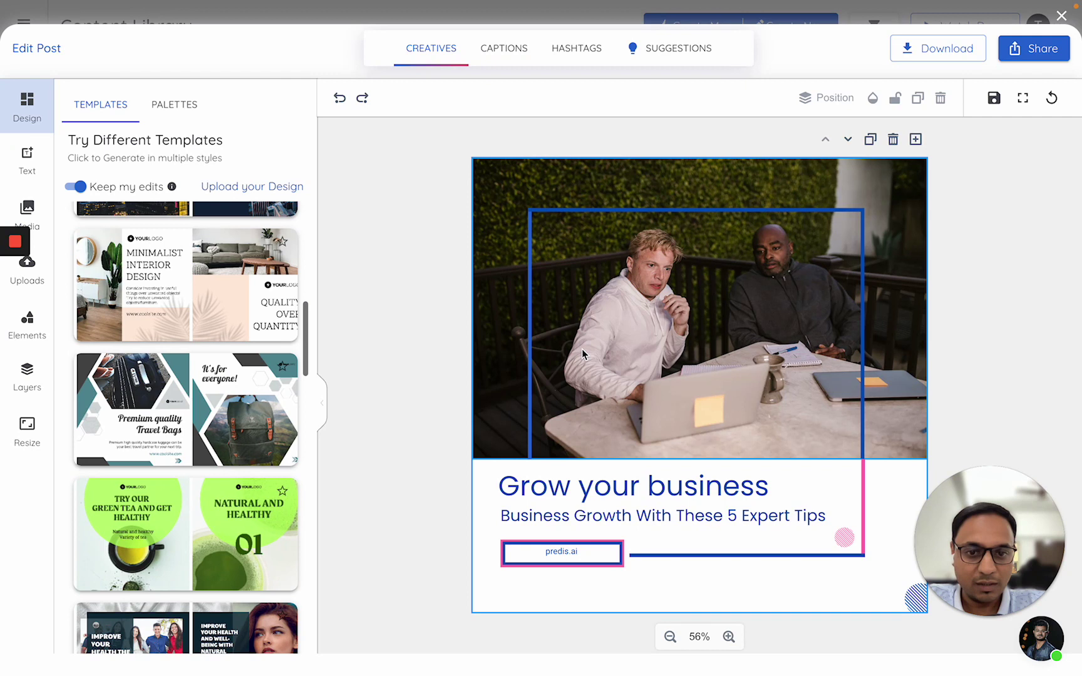
{"action": "left_click", "coordinate": [185, 408]}
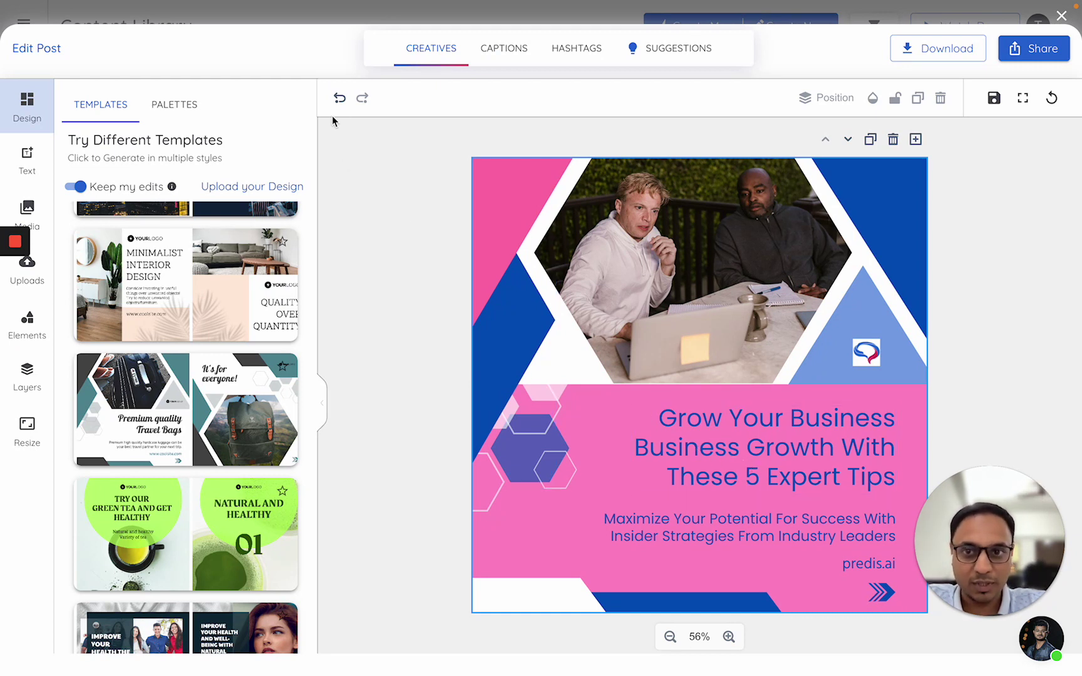
{"action": "left_click", "coordinate": [339, 98]}
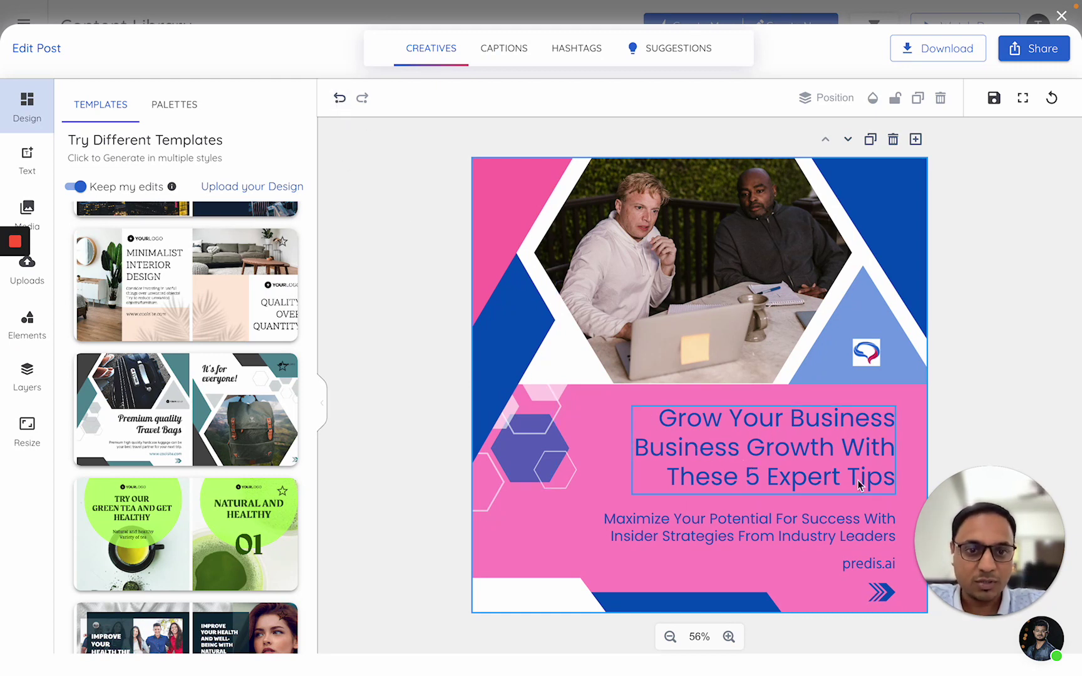
{"action": "left_click", "coordinate": [339, 99]}
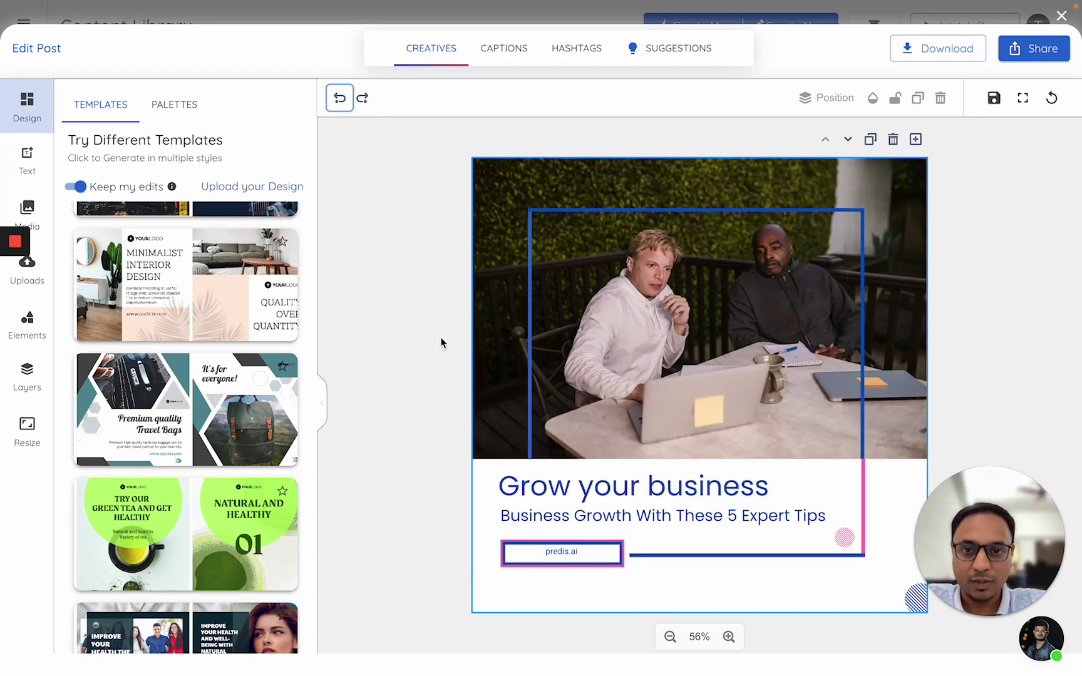
{"action": "scroll", "coordinate": [226, 318], "scroll_direction": "down", "scroll_amount": 3}
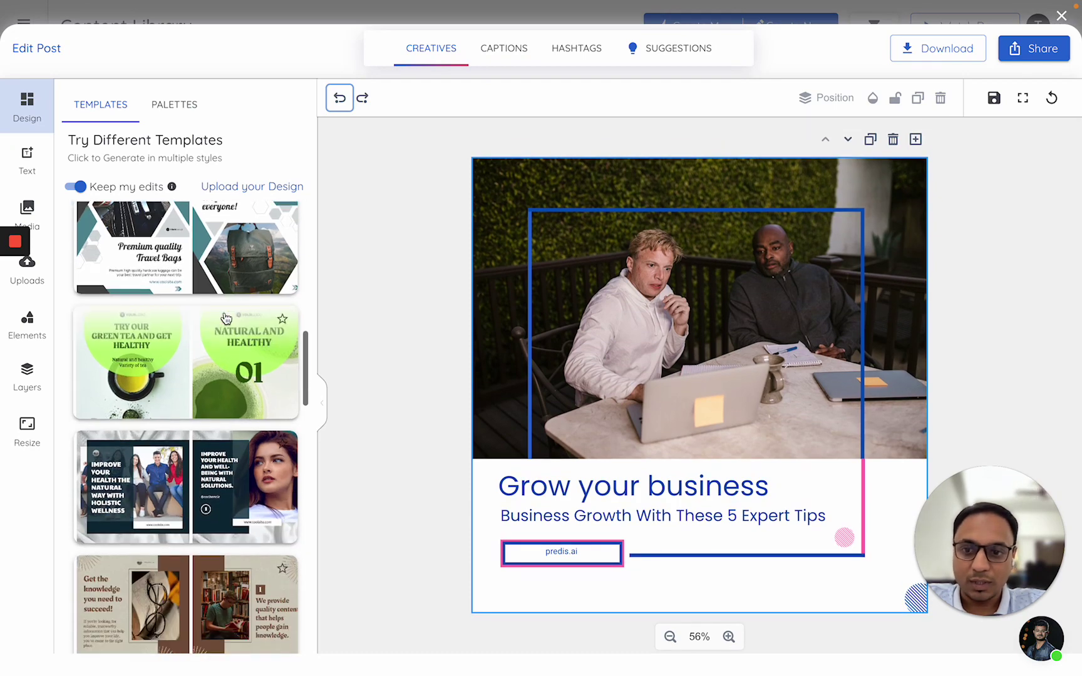
{"action": "scroll", "coordinate": [225, 317], "scroll_direction": "up", "scroll_amount": 3}
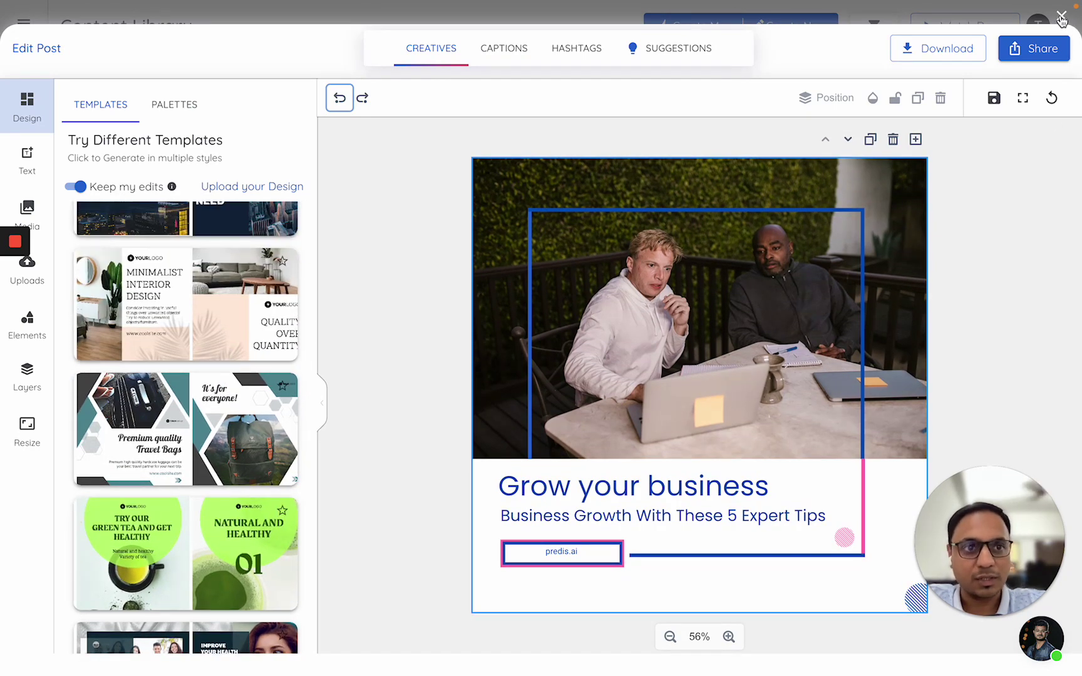
- Close the carousel editor and open the 'Ways To Cut Costs And Increase Profits' video post
{"action": "left_click", "coordinate": [1061, 16]}
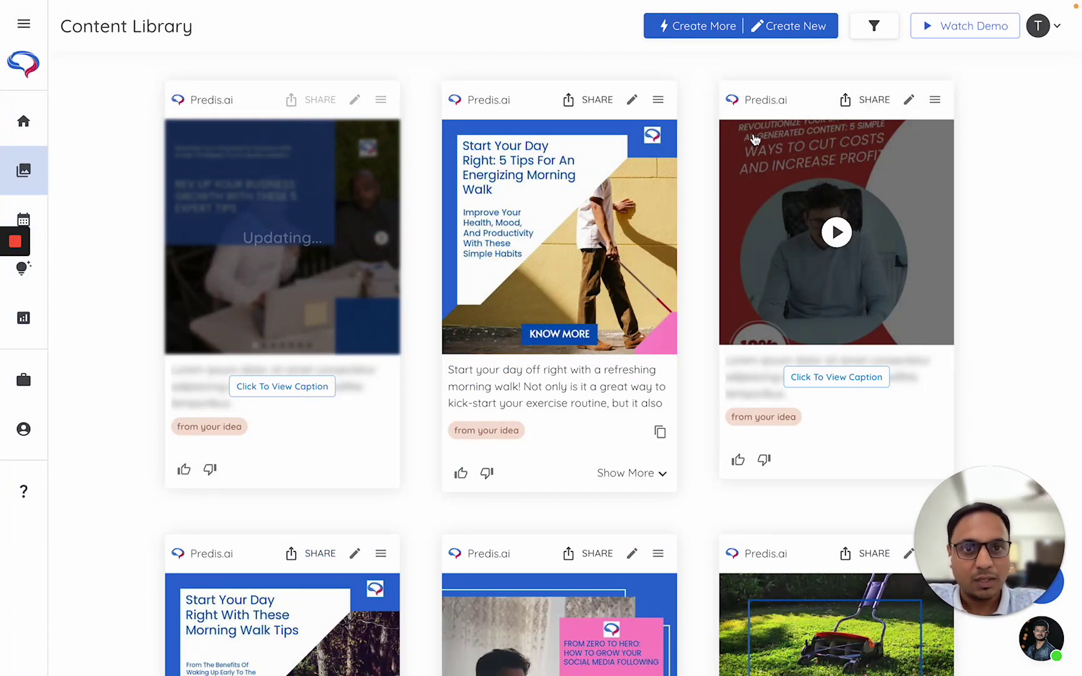
{"action": "left_click", "coordinate": [910, 102]}
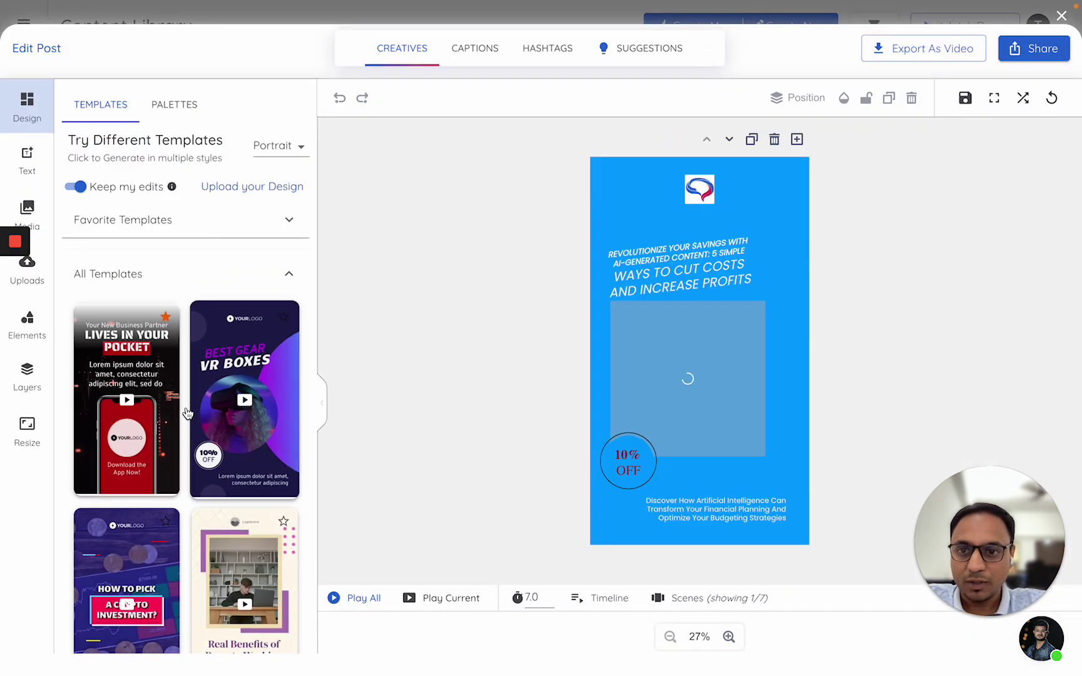
- Apply the Daily Mantras for Self-Care template to the video post
{"action": "scroll", "coordinate": [185, 418], "scroll_direction": "down", "scroll_amount": 1}
{"action": "scroll", "coordinate": [186, 418], "scroll_direction": "down", "scroll_amount": 10}
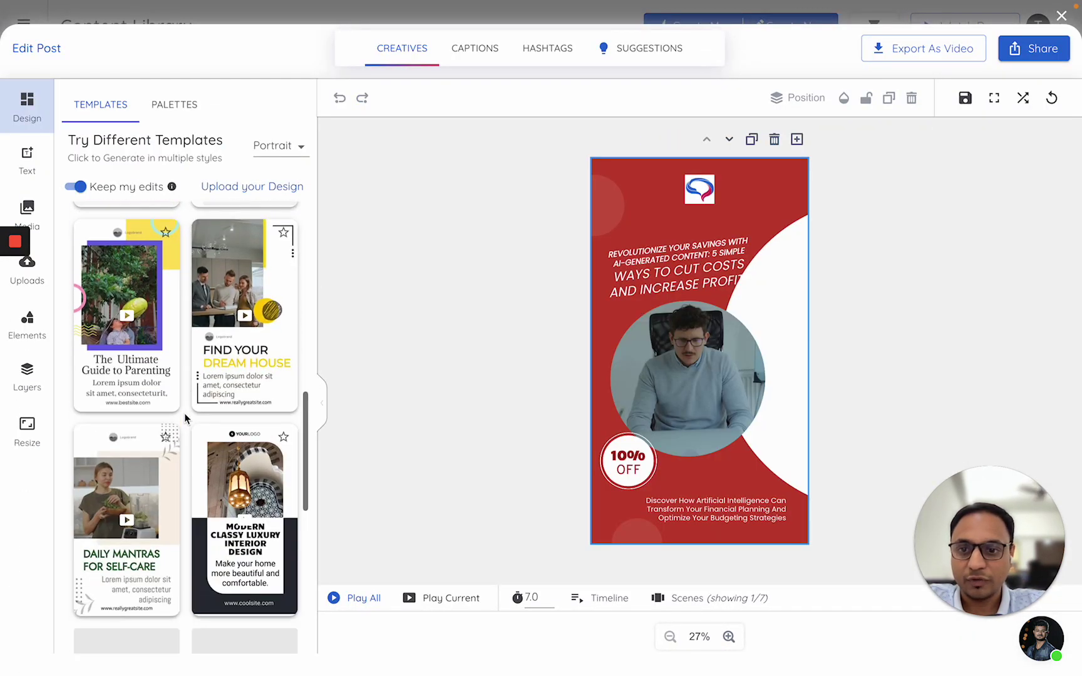
{"action": "scroll", "coordinate": [185, 418], "scroll_direction": "down", "scroll_amount": 2}
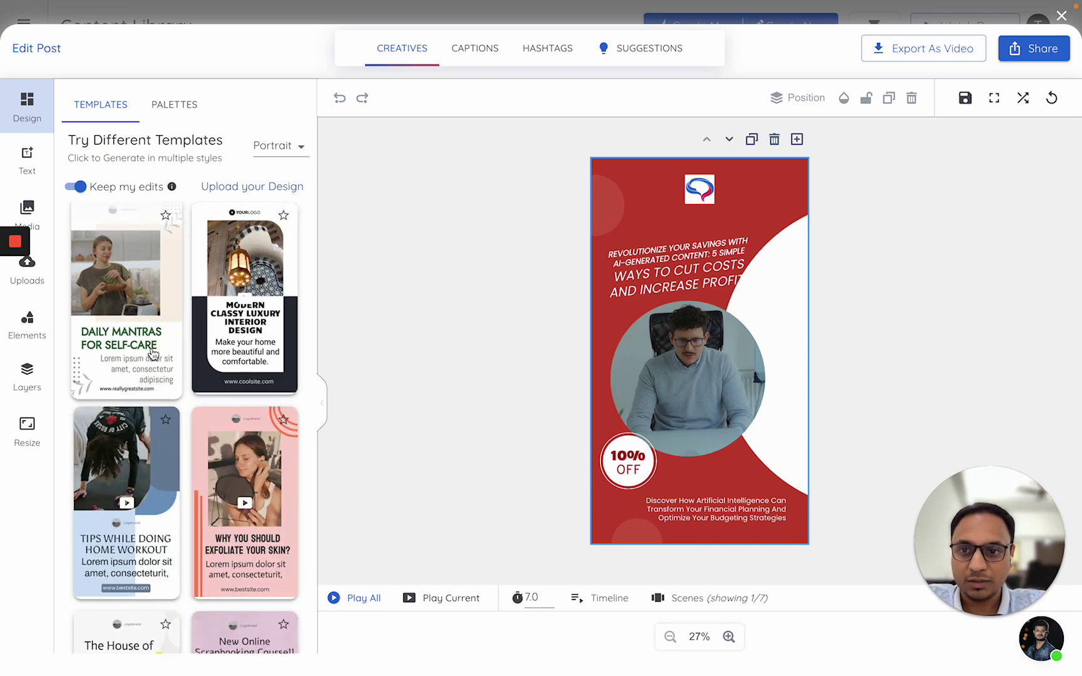
{"action": "left_click", "coordinate": [145, 266]}
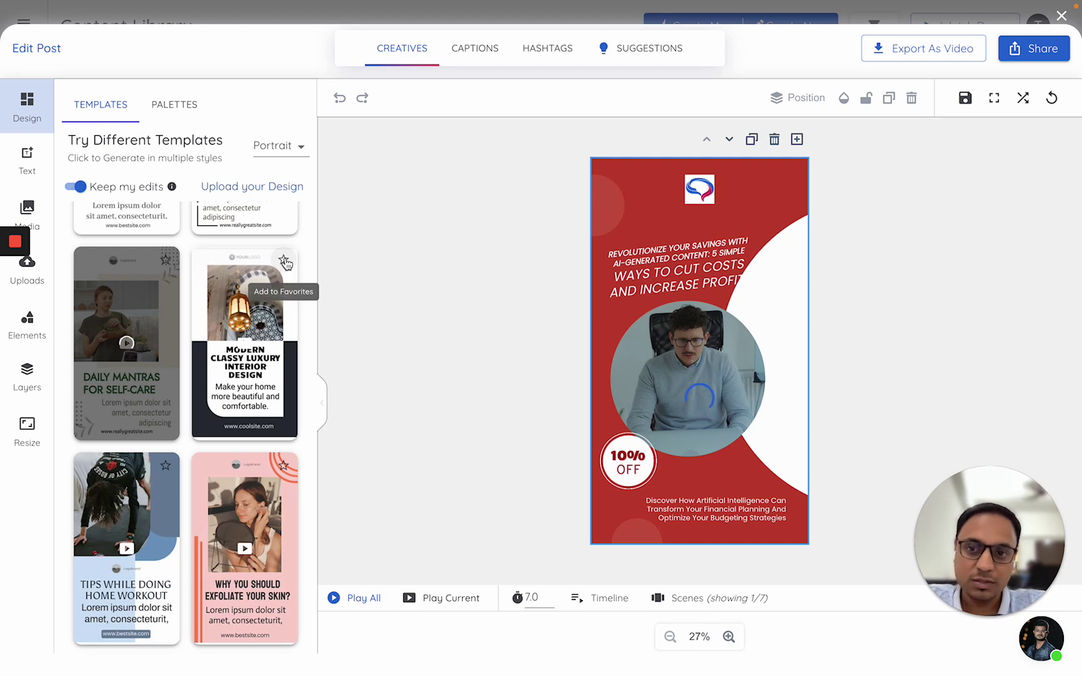
- Star the Modern Classy Luxury Interior Design template and expand Favorite Templates
{"action": "left_click", "coordinate": [284, 261]}
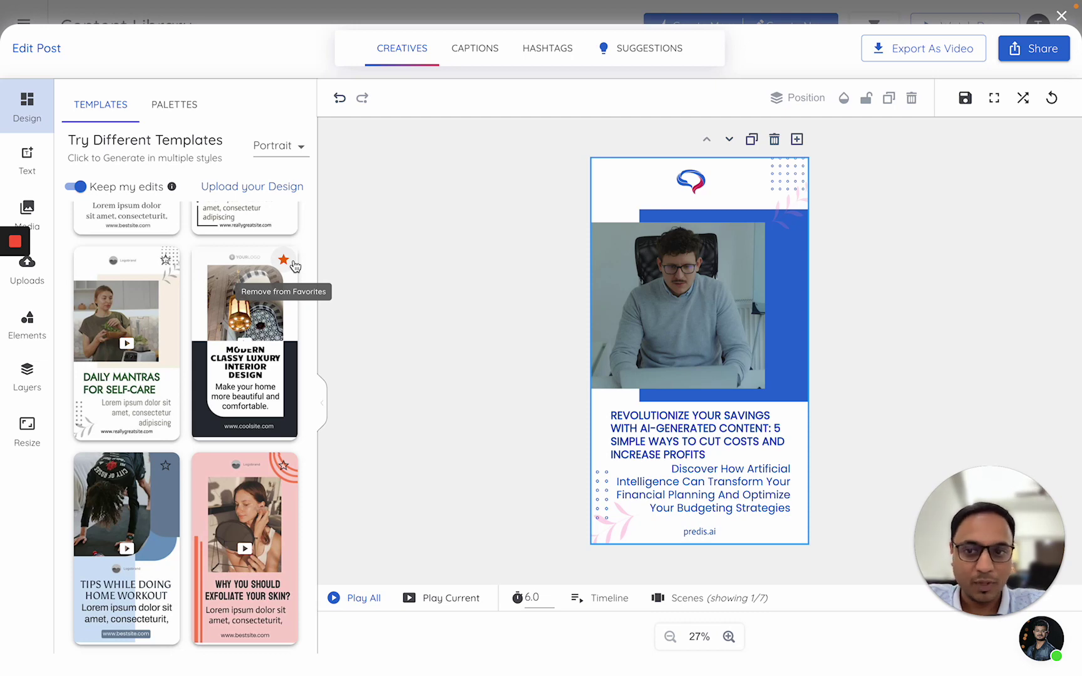
{"action": "scroll", "coordinate": [276, 275], "scroll_direction": "up", "scroll_amount": 10}
{"action": "scroll", "coordinate": [273, 280], "scroll_direction": "up", "scroll_amount": 5}
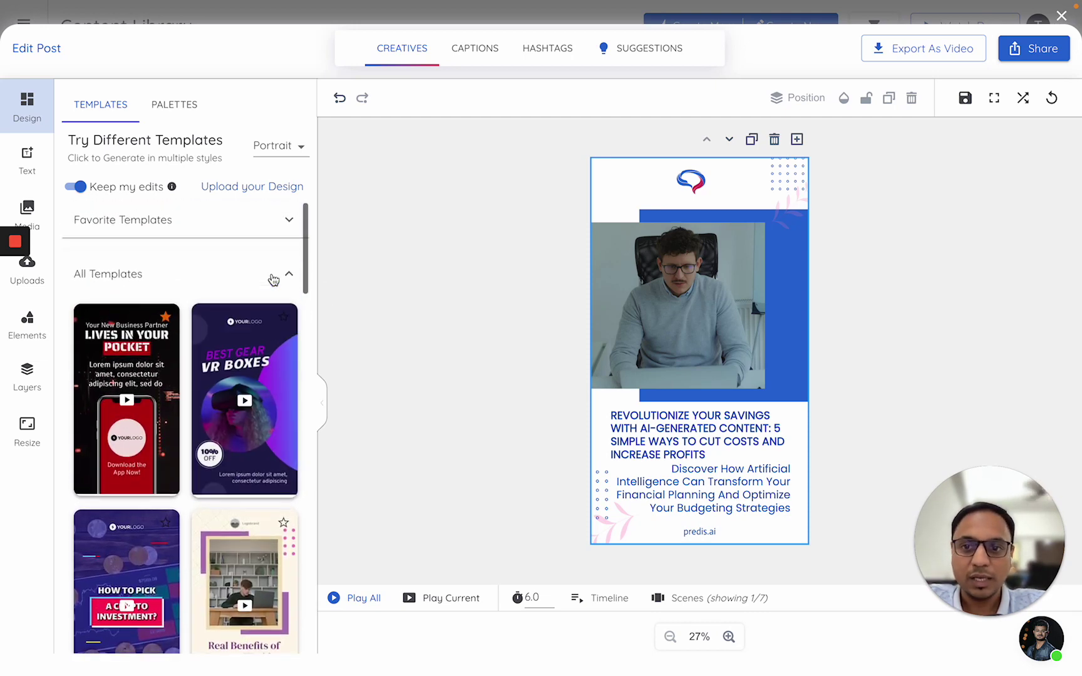
{"action": "left_click", "coordinate": [289, 219]}
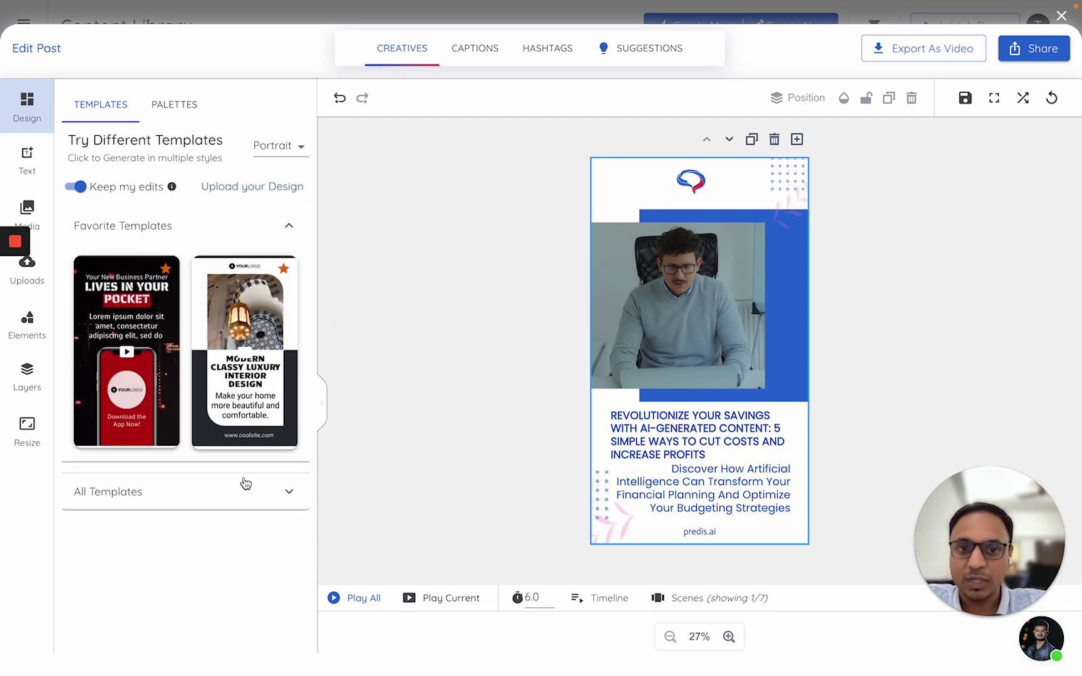
- Remove the interior design template from favorites and close the editor to Content Library
{"action": "mouse_move", "coordinate": [260, 345]}
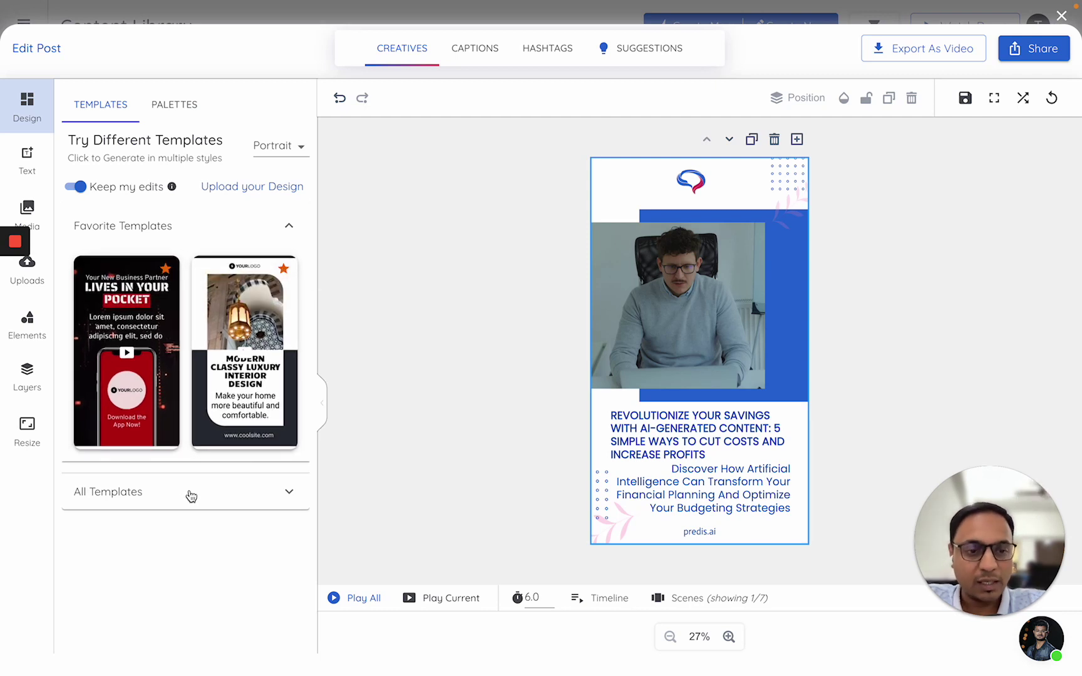
{"action": "left_click", "coordinate": [230, 495]}
{"action": "left_click", "coordinate": [285, 217]}
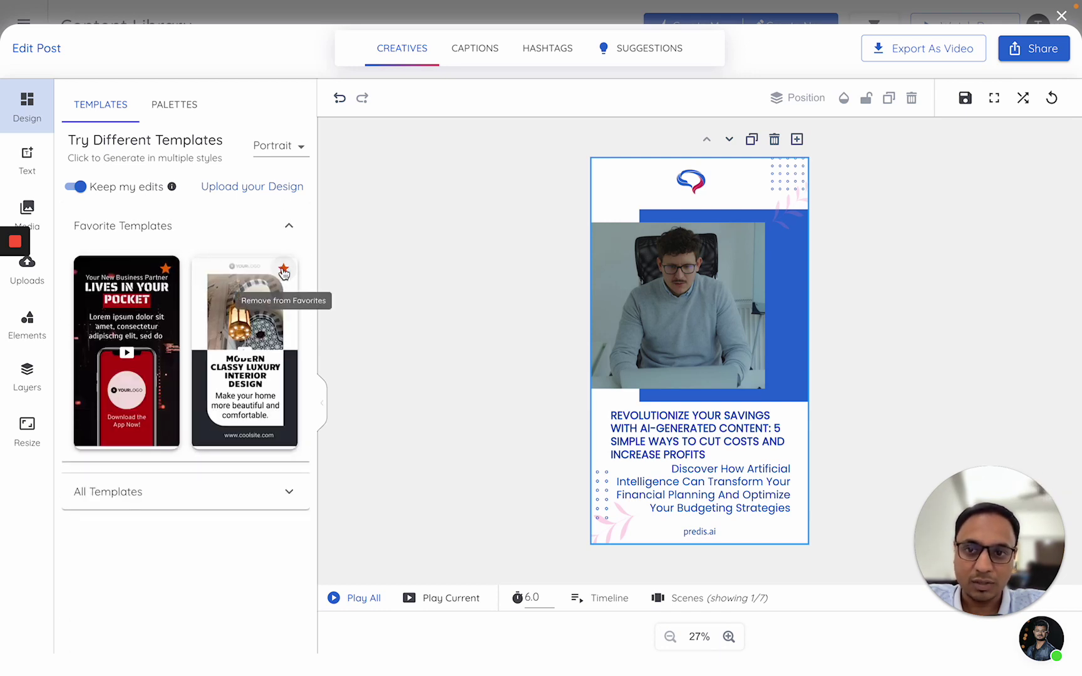
{"action": "left_click", "coordinate": [284, 271]}
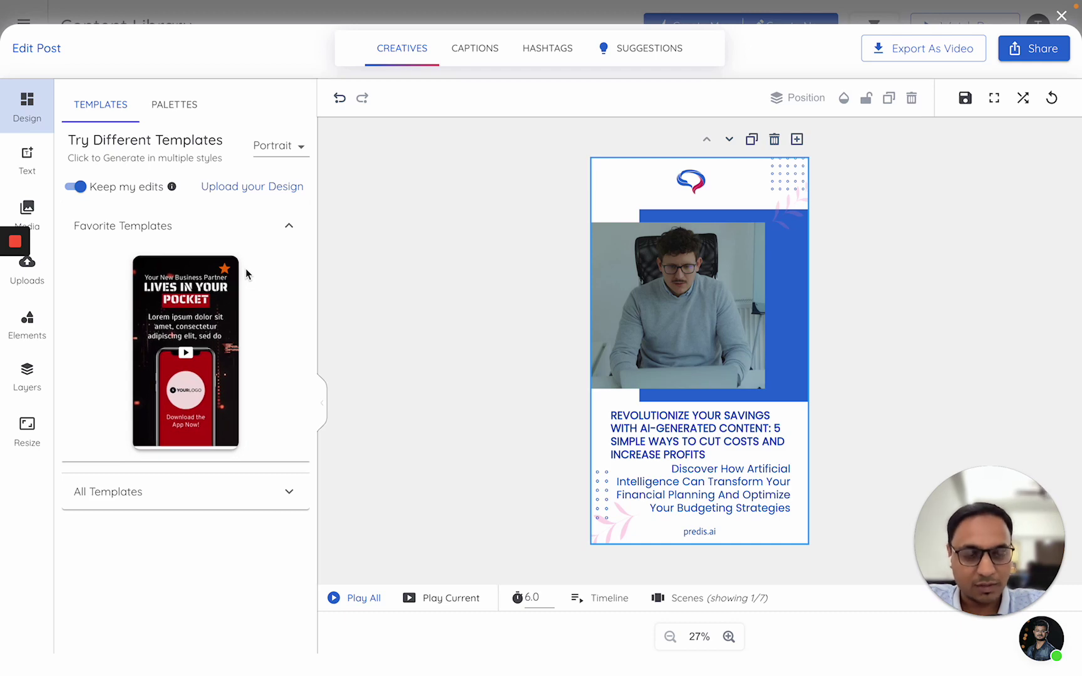
{"action": "left_click", "coordinate": [1060, 16]}
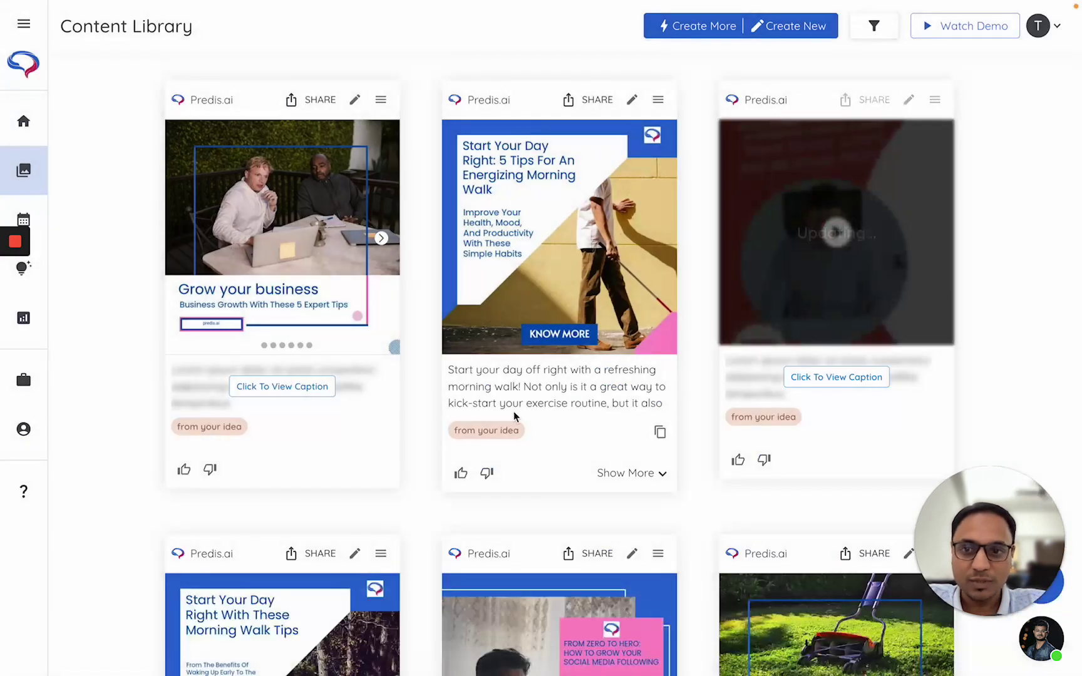